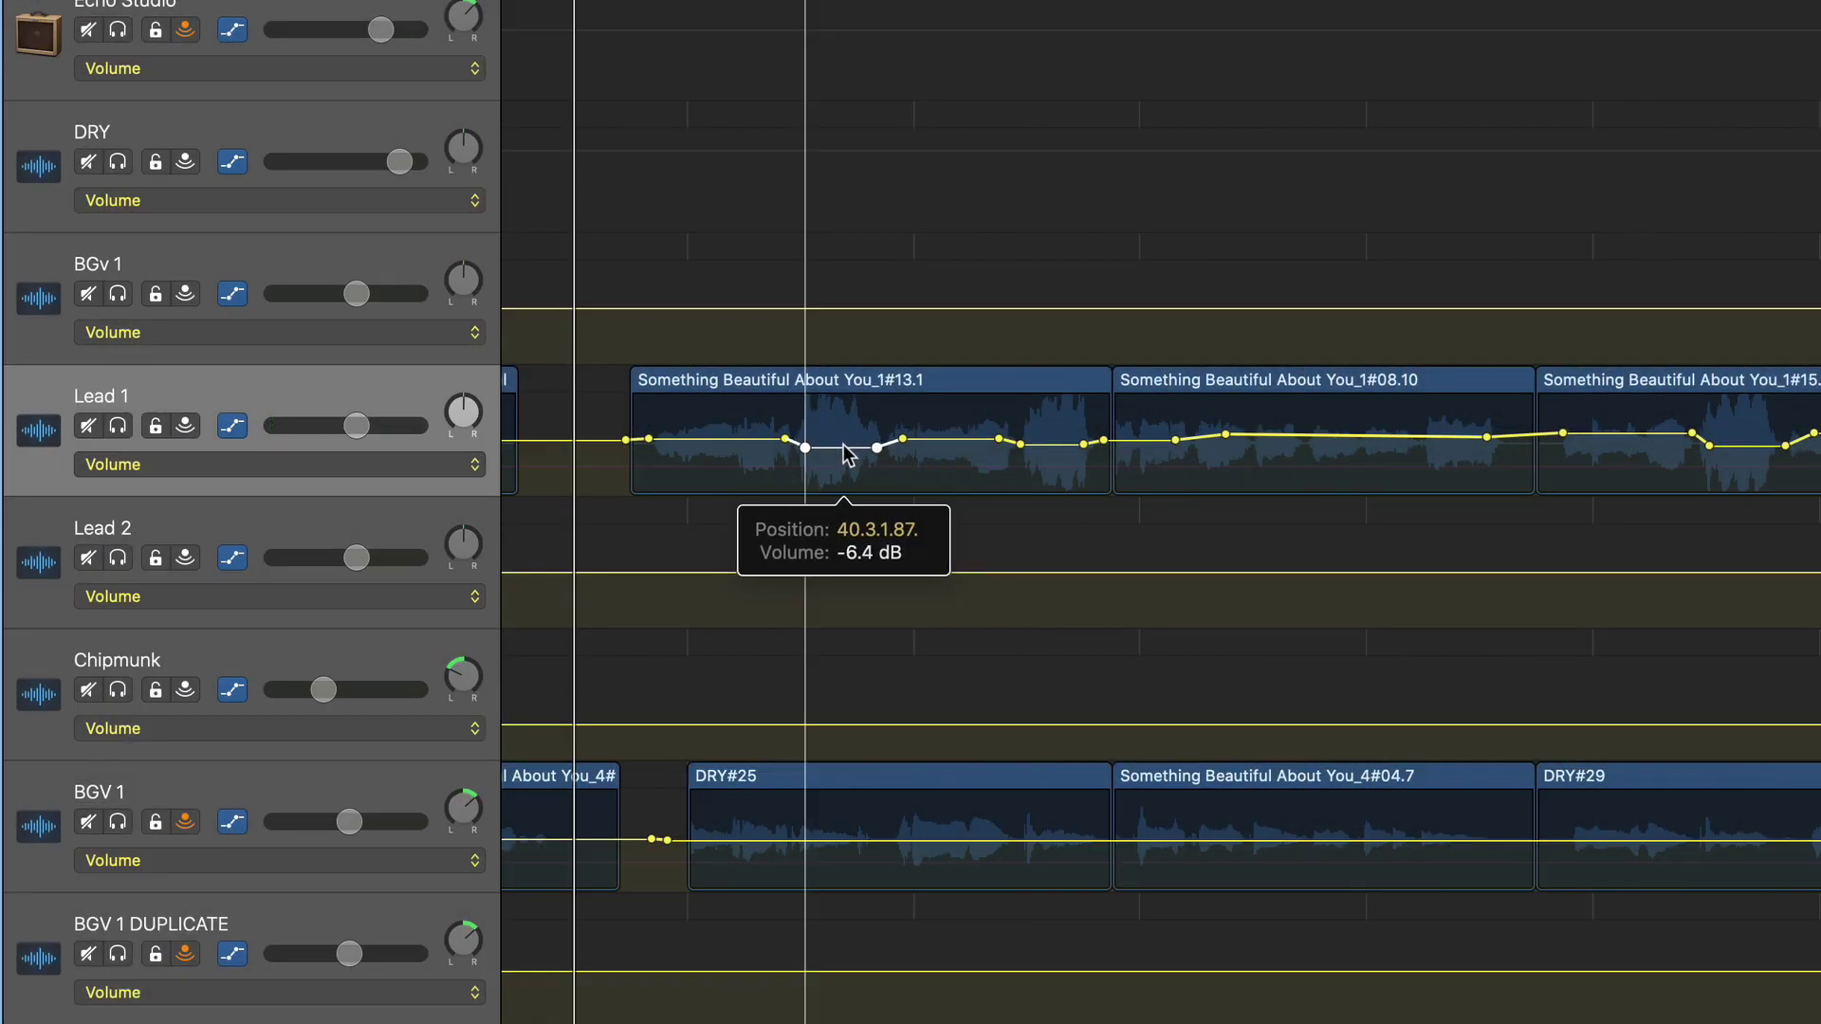
- Raise a Lead 1 volume section and set the reverb time point to 20 seconds
{"action": "left_click_drag", "start_coordinate": [936, 441], "coordinate": [937, 437]}
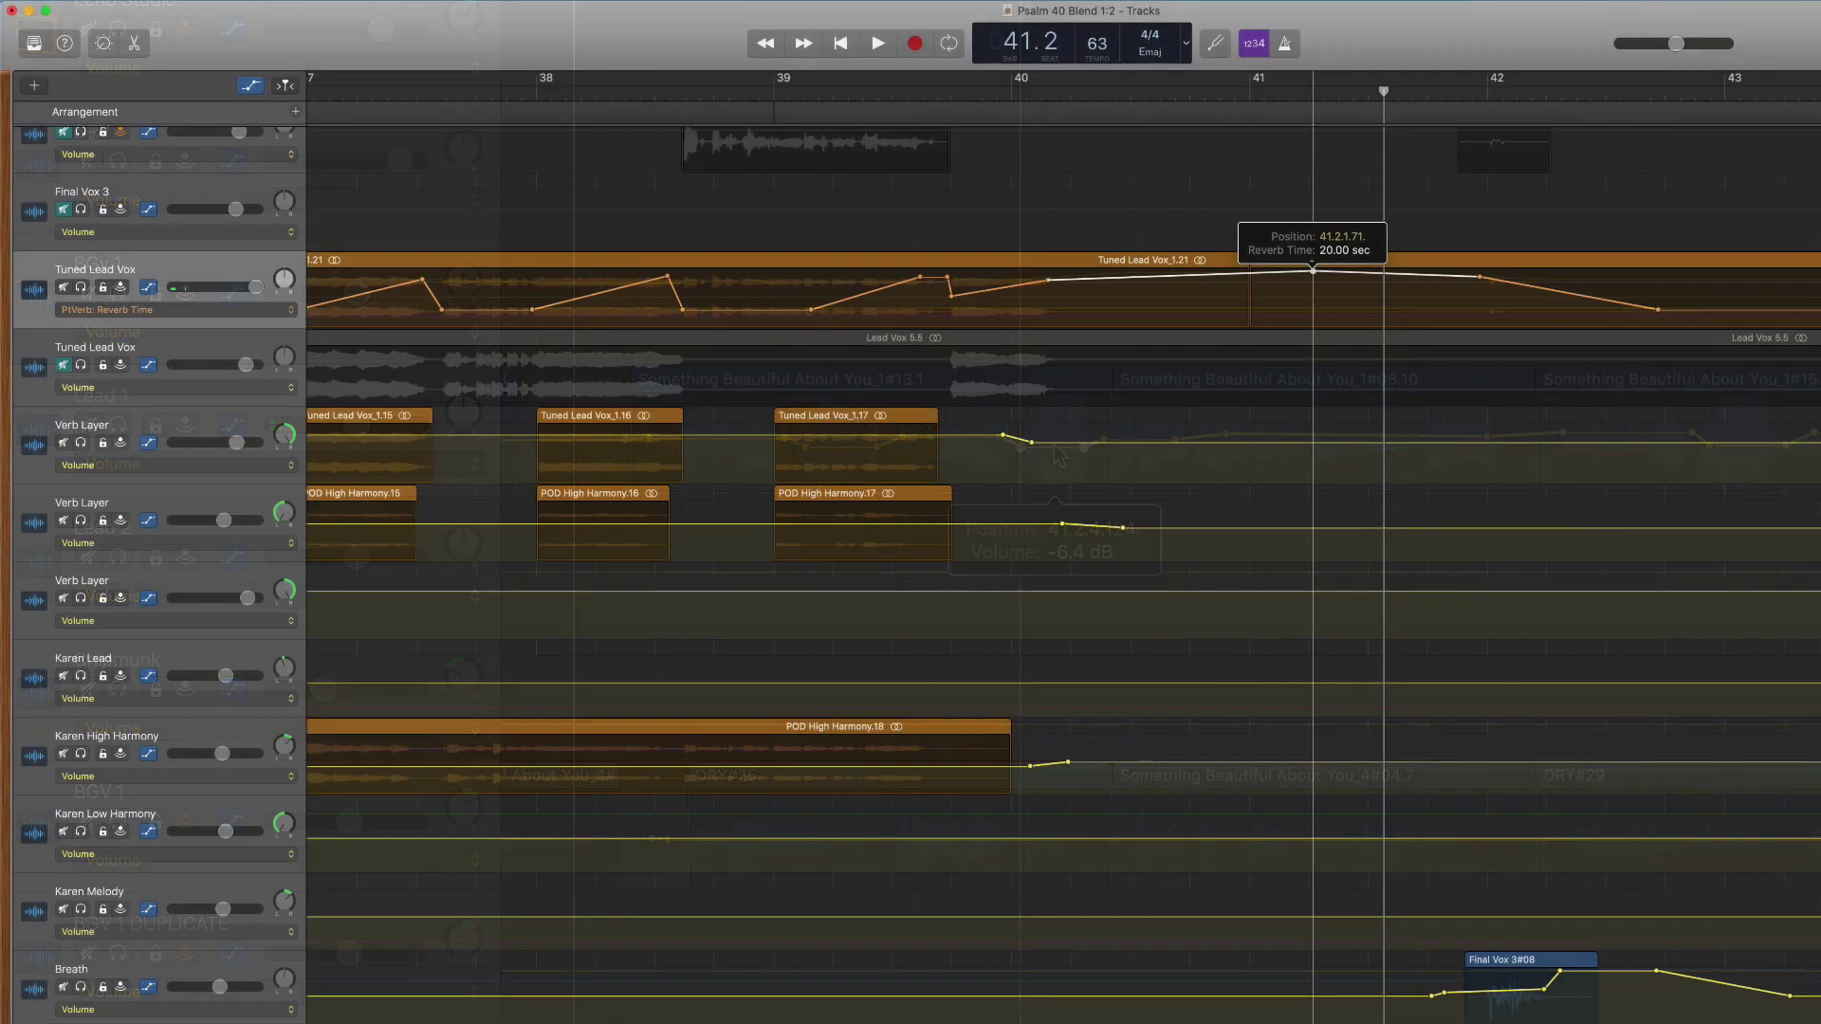
{"action": "left_click_drag", "start_coordinate": [1313, 282], "coordinate": [1314, 266]}
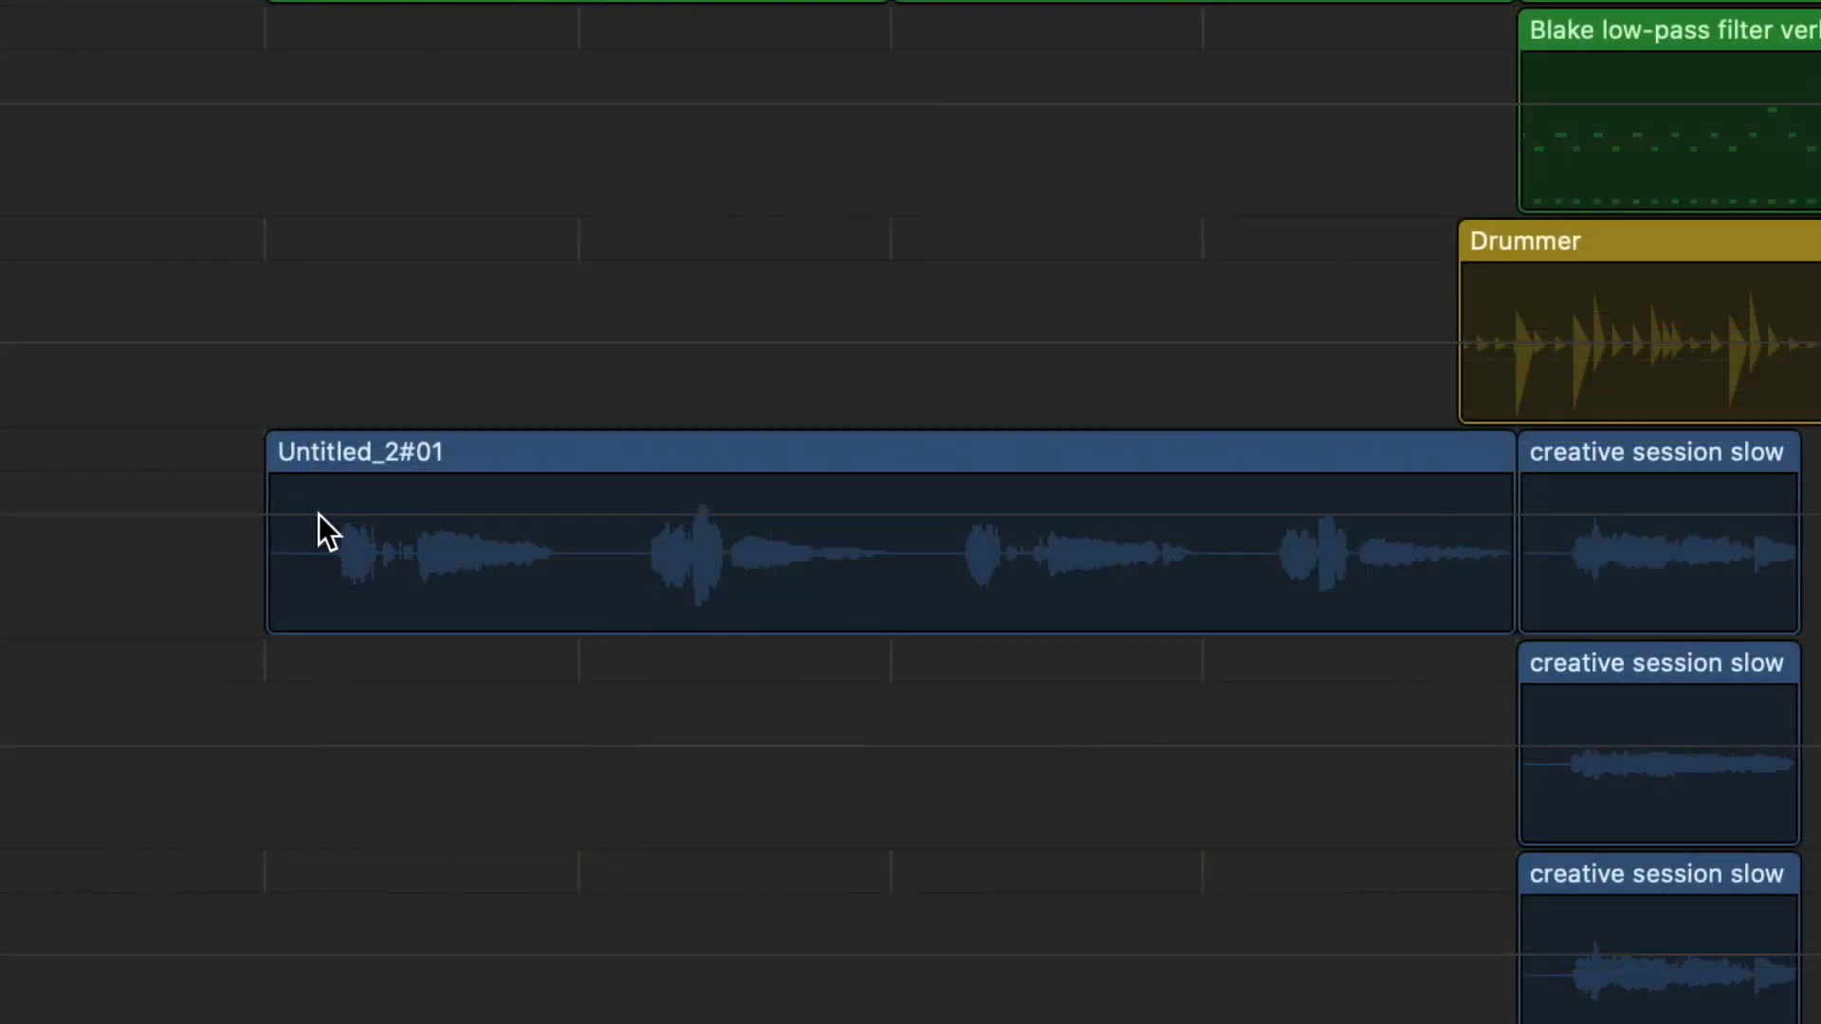
{"action": "key", "text": "a"}
- Add two points on the Untitled_2#01 vocal volume line and boost the second by about 3 dB
{"action": "left_click", "coordinate": [346, 516]}
{"action": "left_click", "coordinate": [387, 515]}
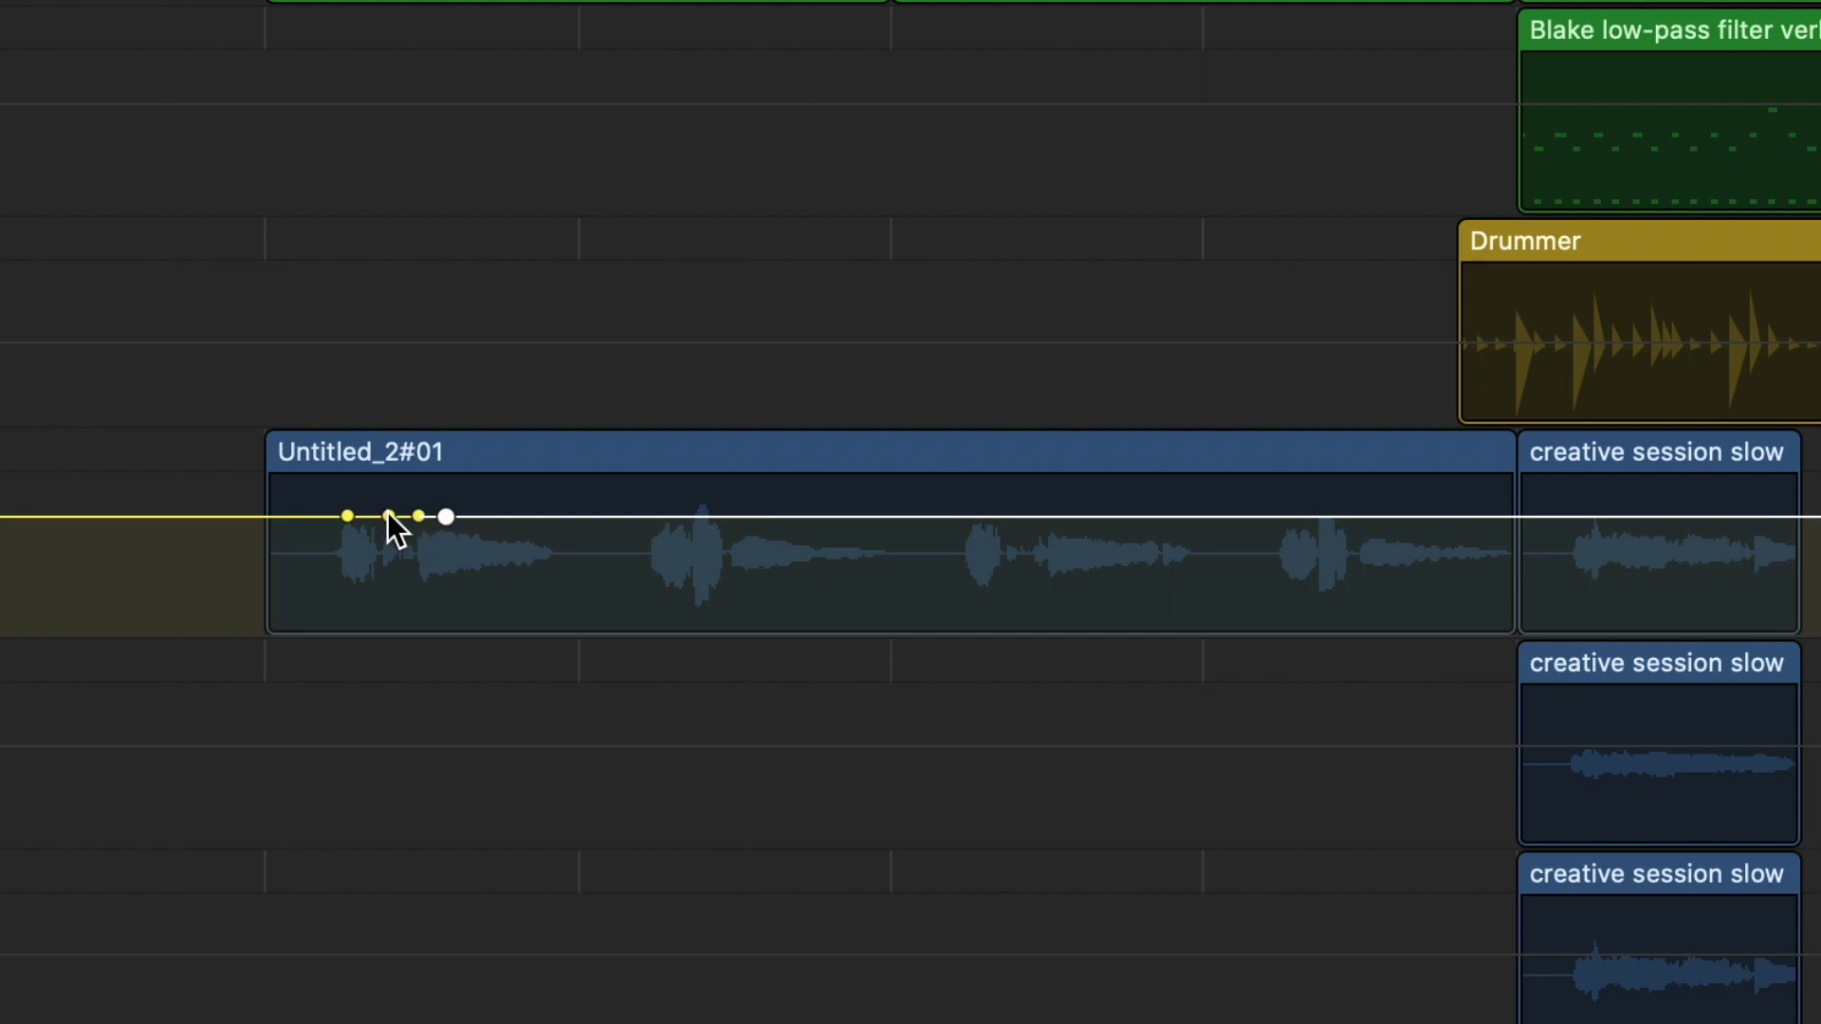
{"action": "left_click_drag", "start_coordinate": [388, 516], "coordinate": [401, 508]}
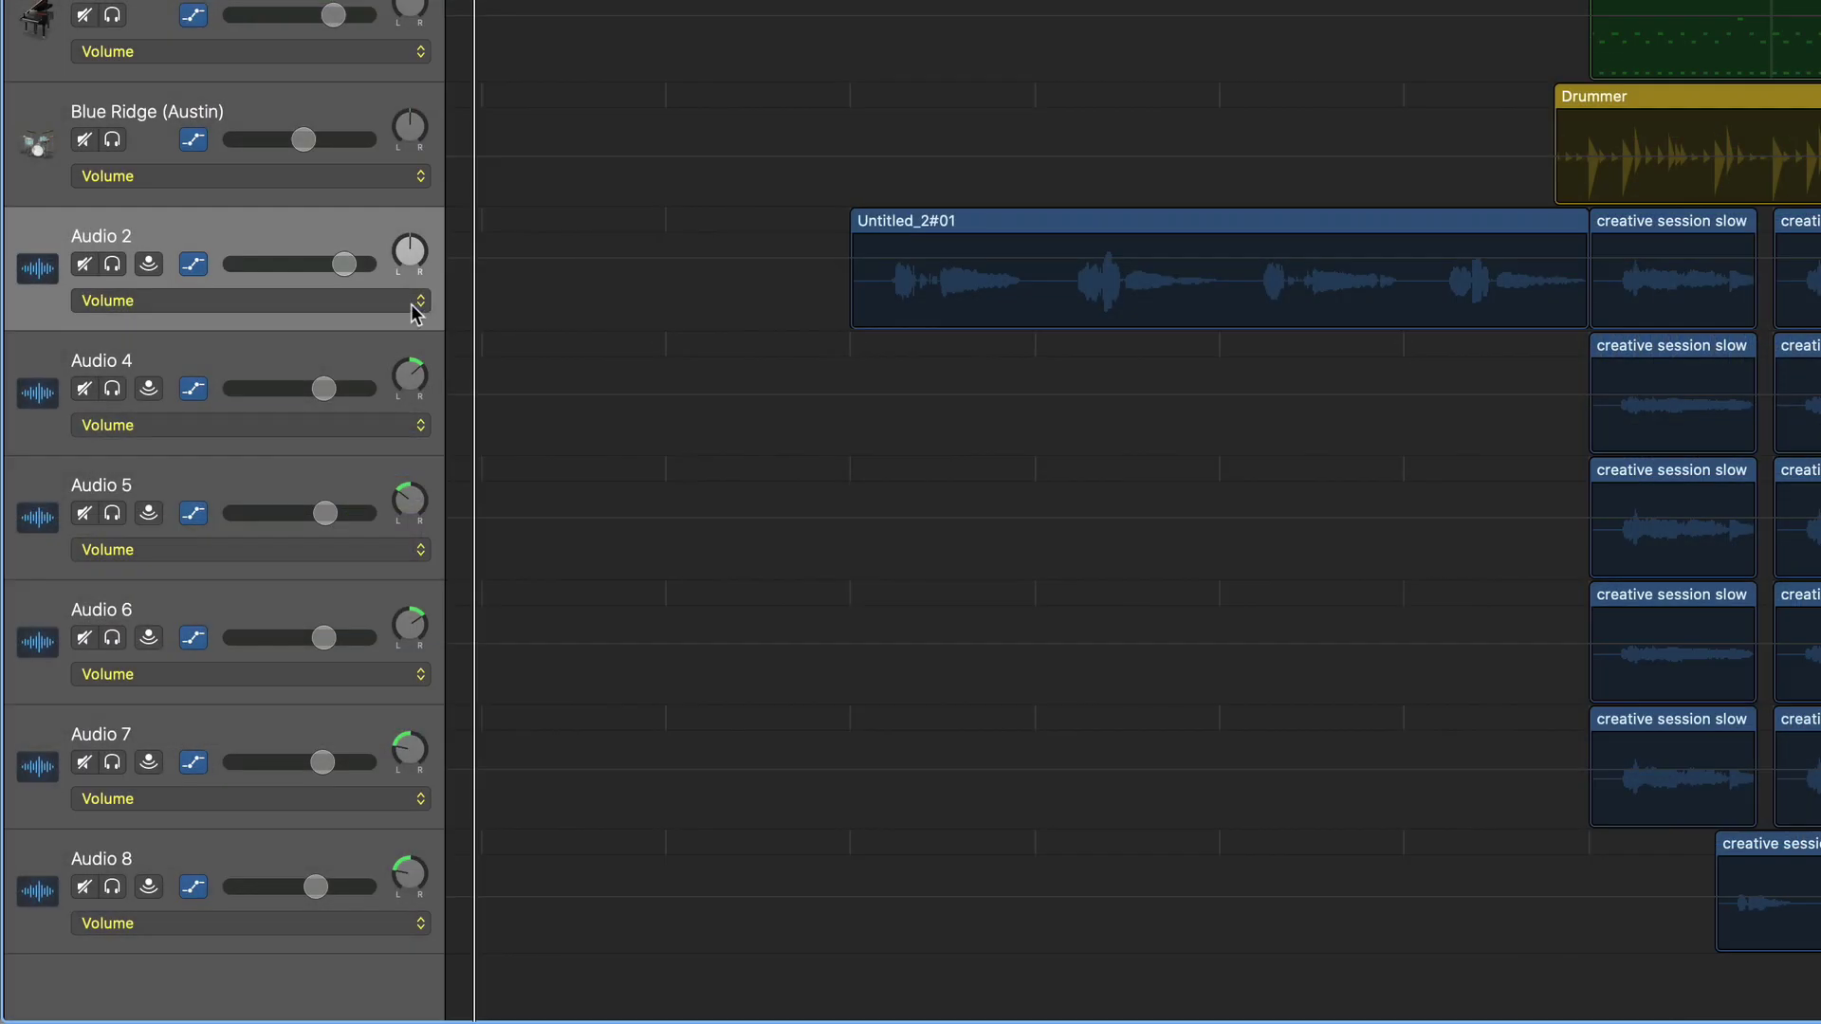
{"action": "left_click", "coordinate": [389, 302]}
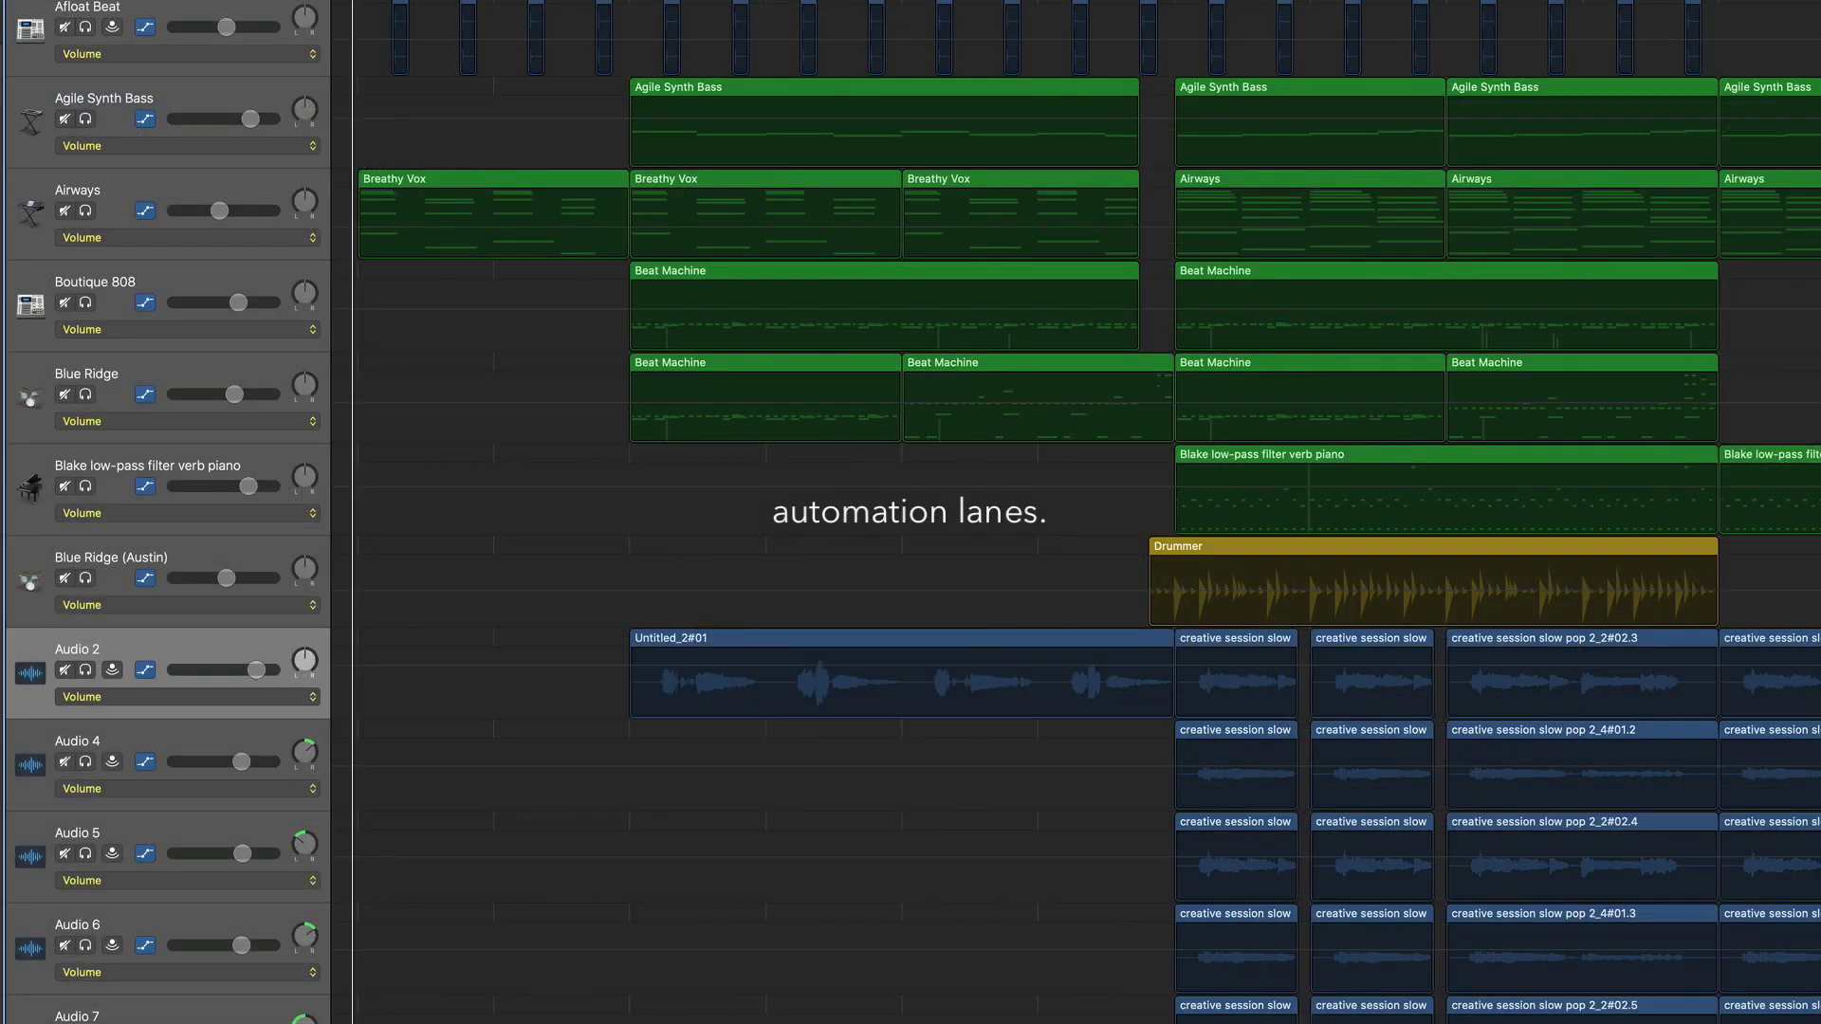
- Keep Volume as Audio 2's automated parameter and select its boosted volume point
{"action": "left_click", "coordinate": [290, 697]}
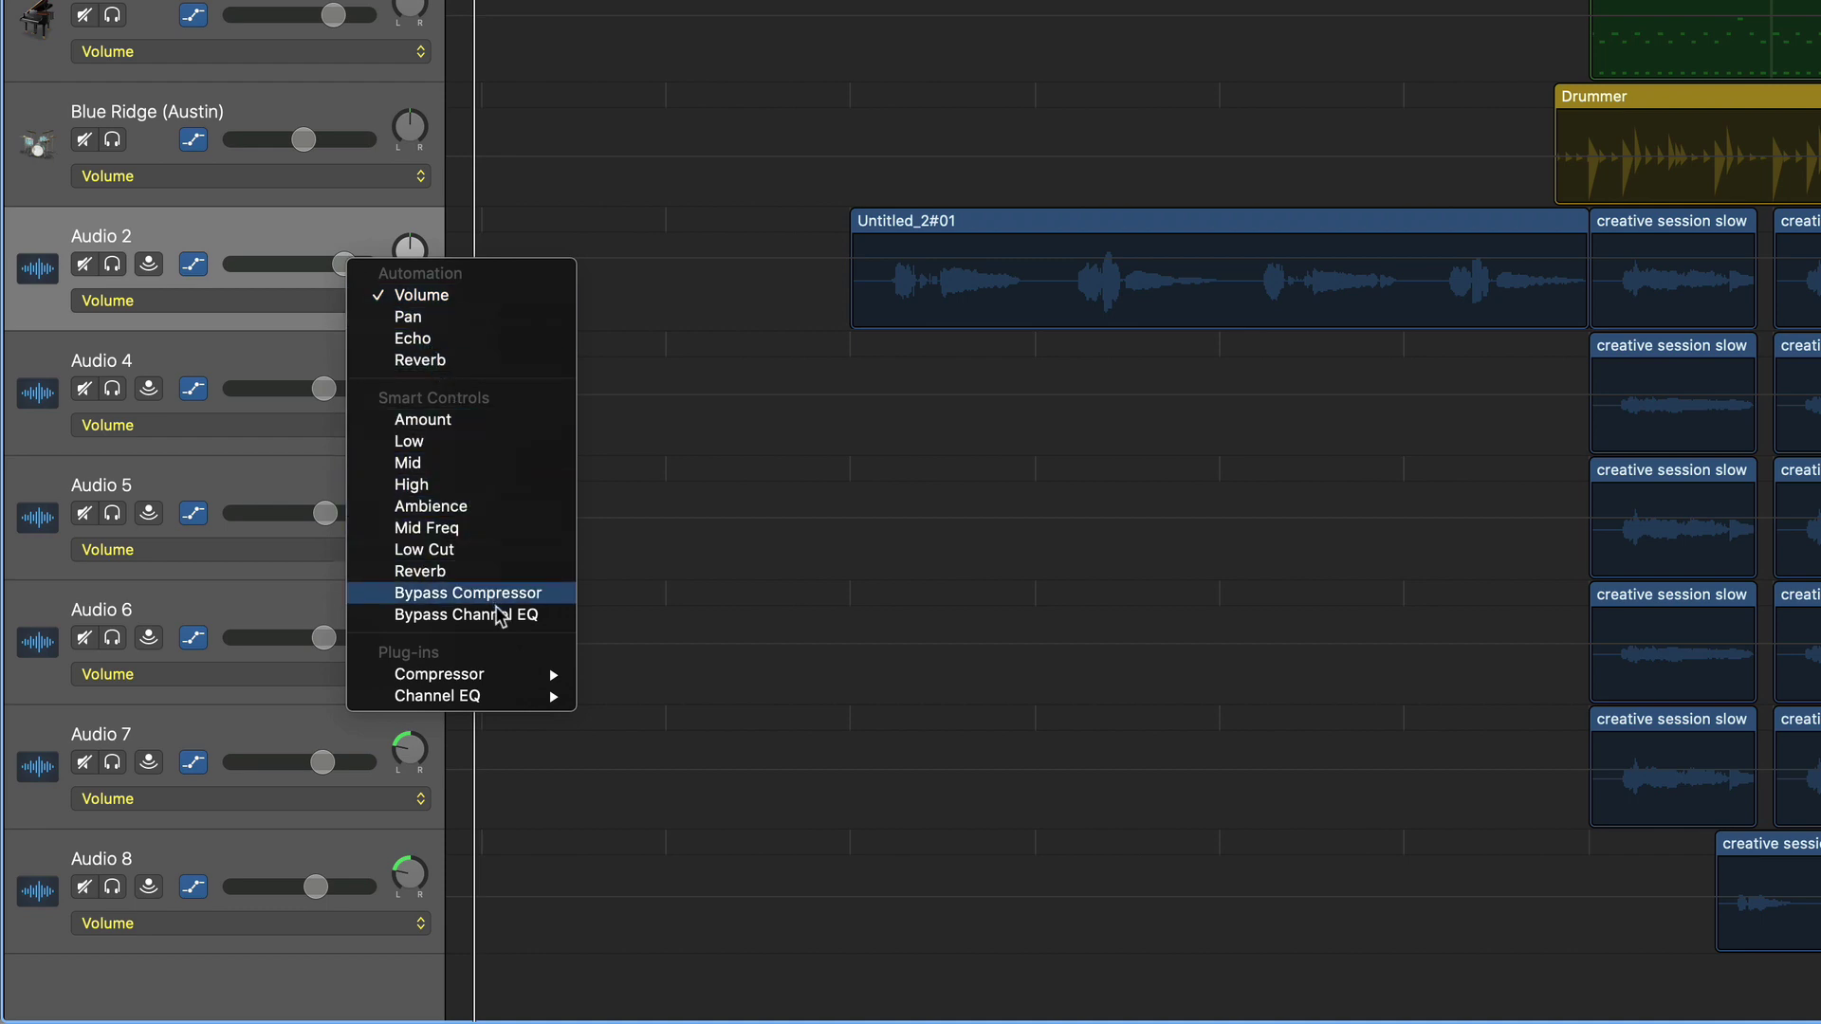
{"action": "left_click", "coordinate": [916, 266]}
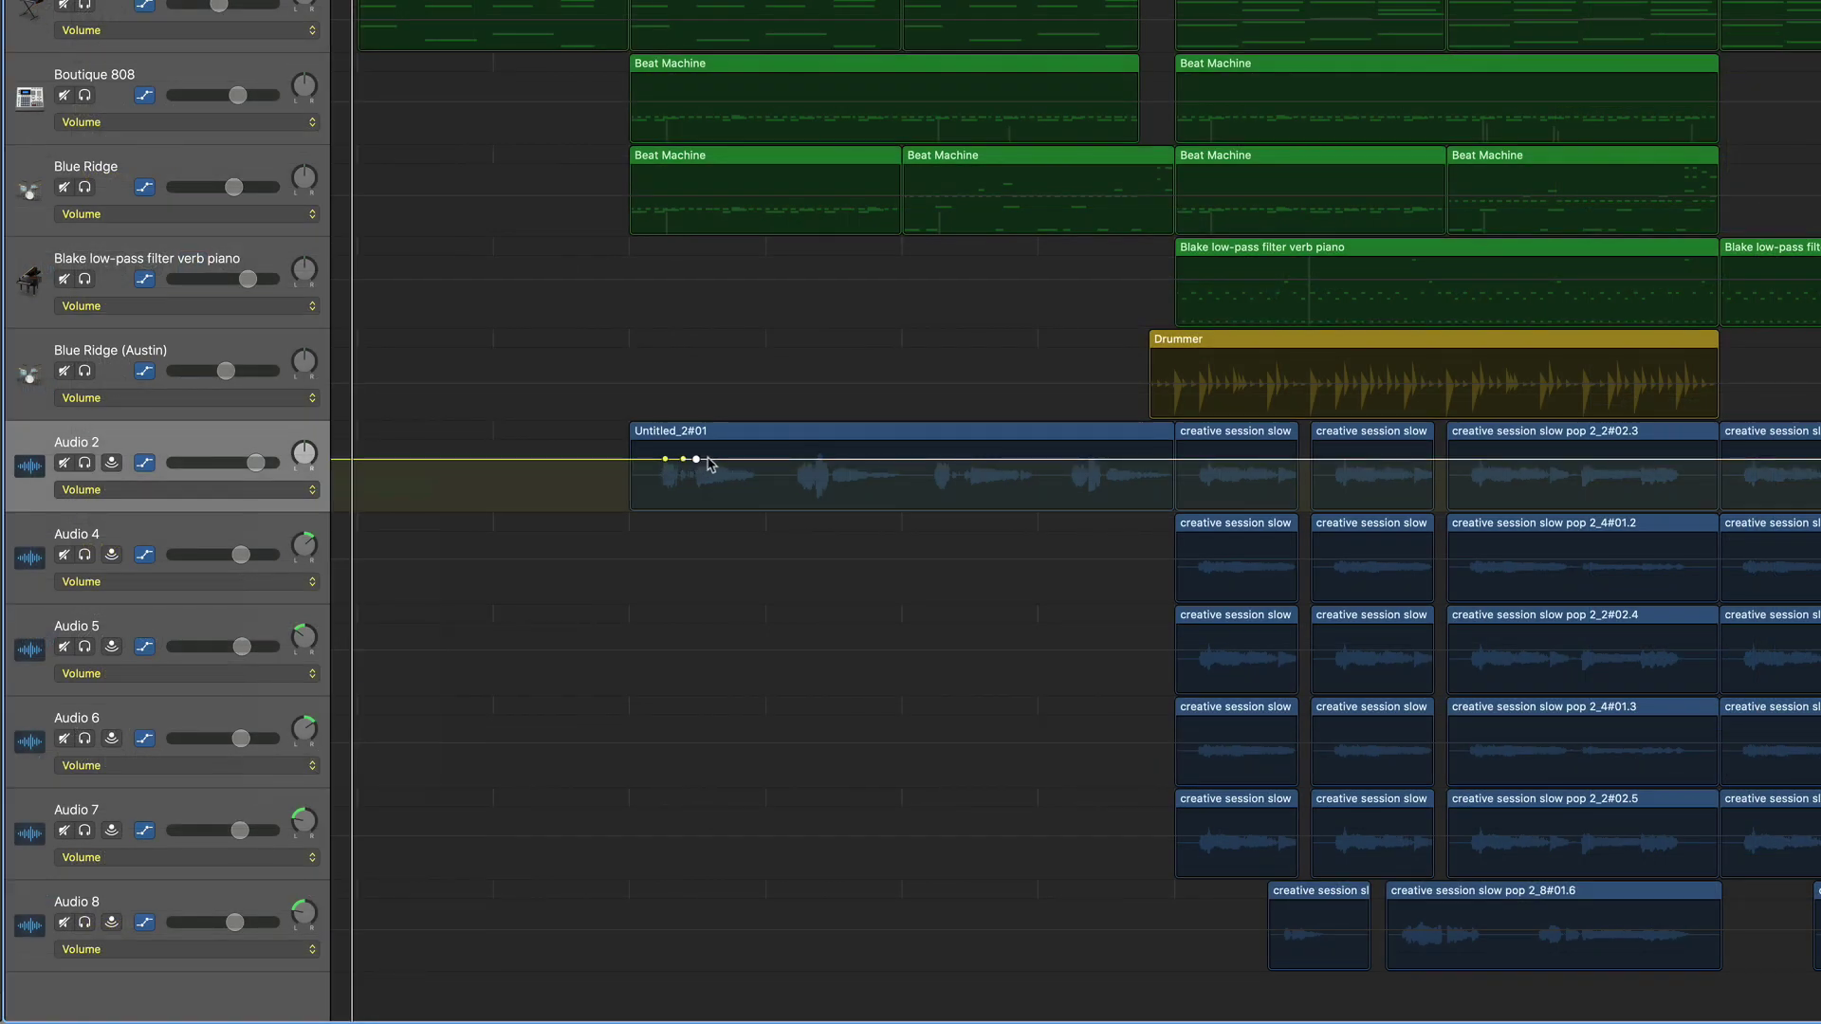
{"action": "left_click", "coordinate": [683, 459]}
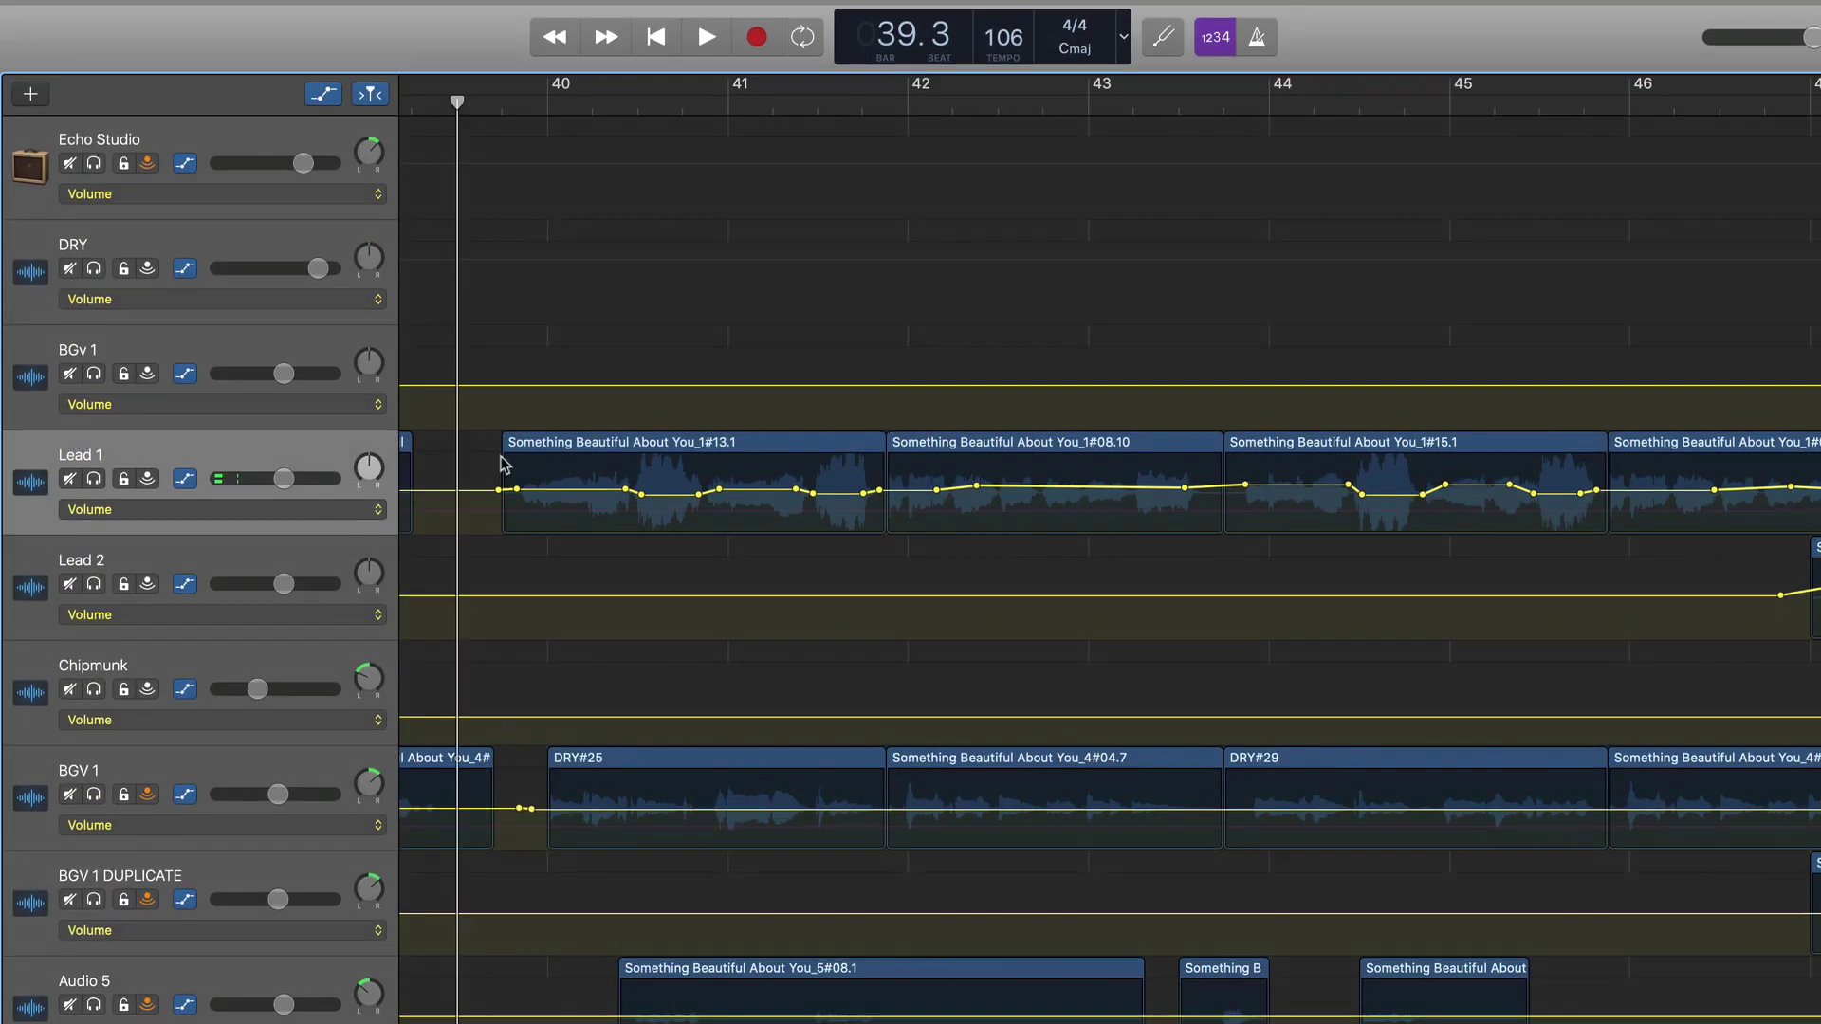
- Lower the Lead 1 volume section at bar 41 to about -2.9 dB and play it back
{"action": "left_click", "coordinate": [571, 498]}
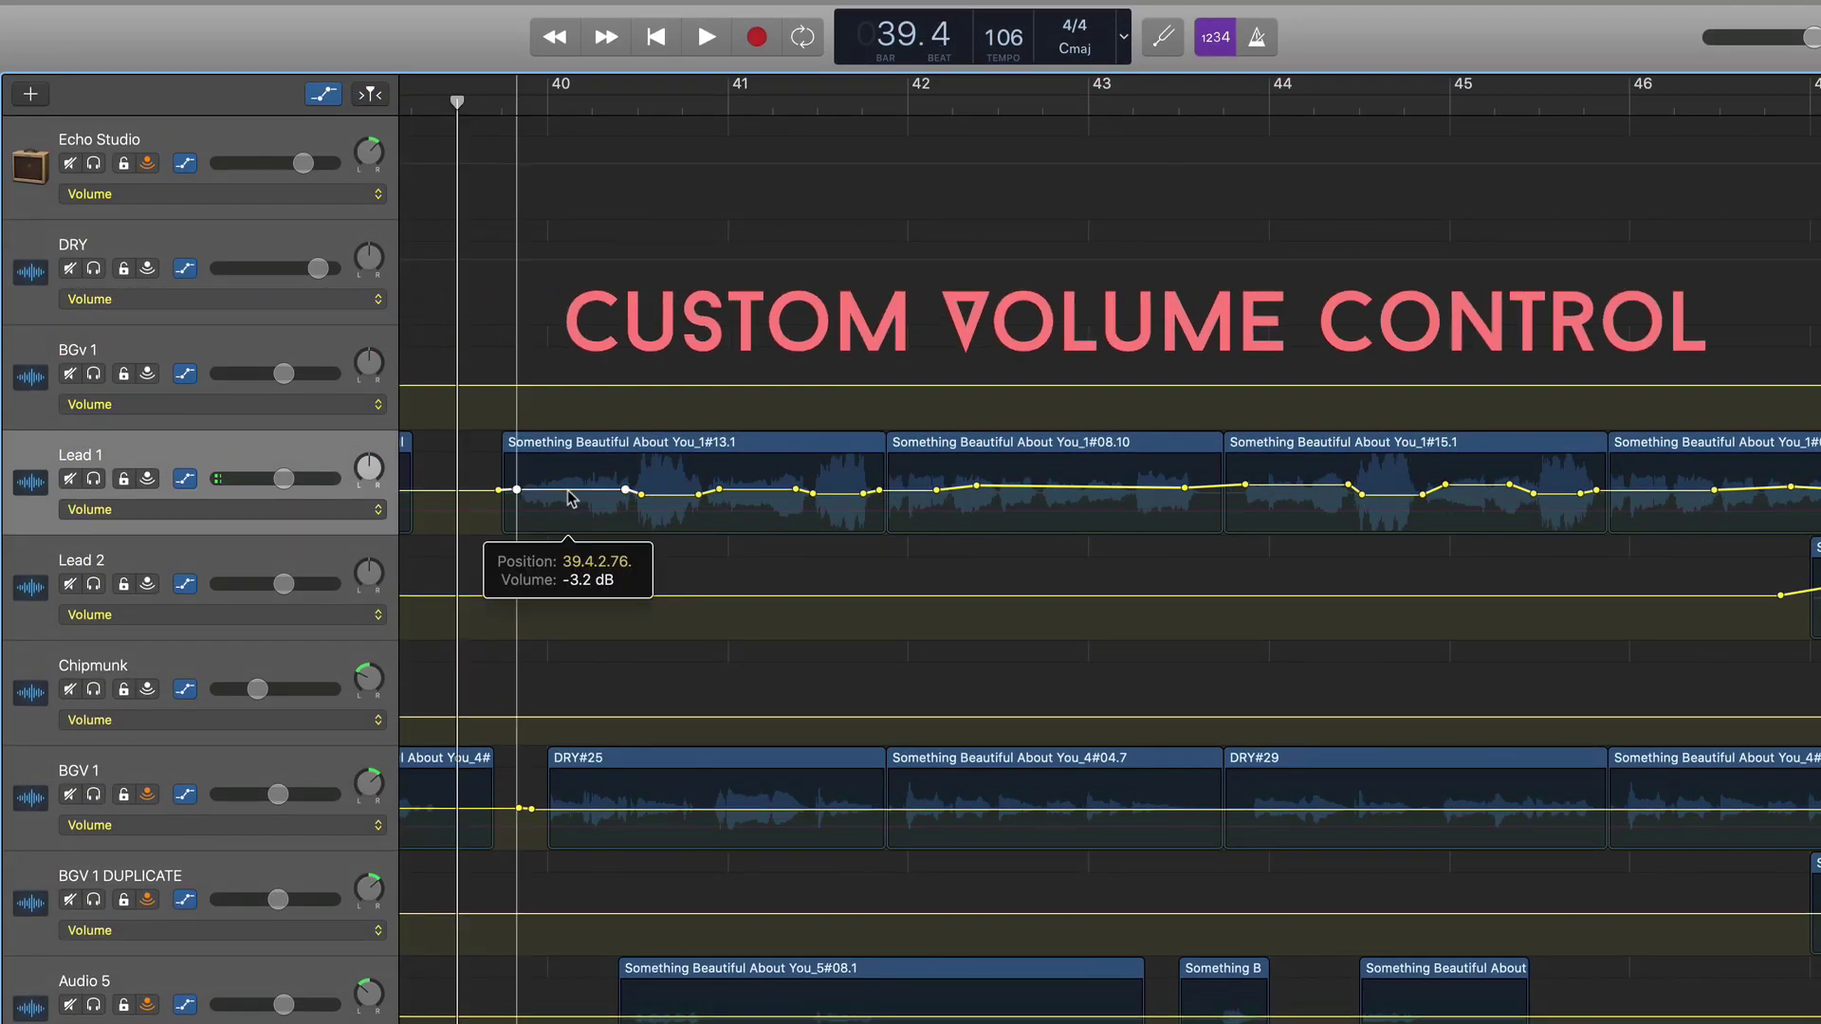
{"action": "left_click", "coordinate": [674, 500]}
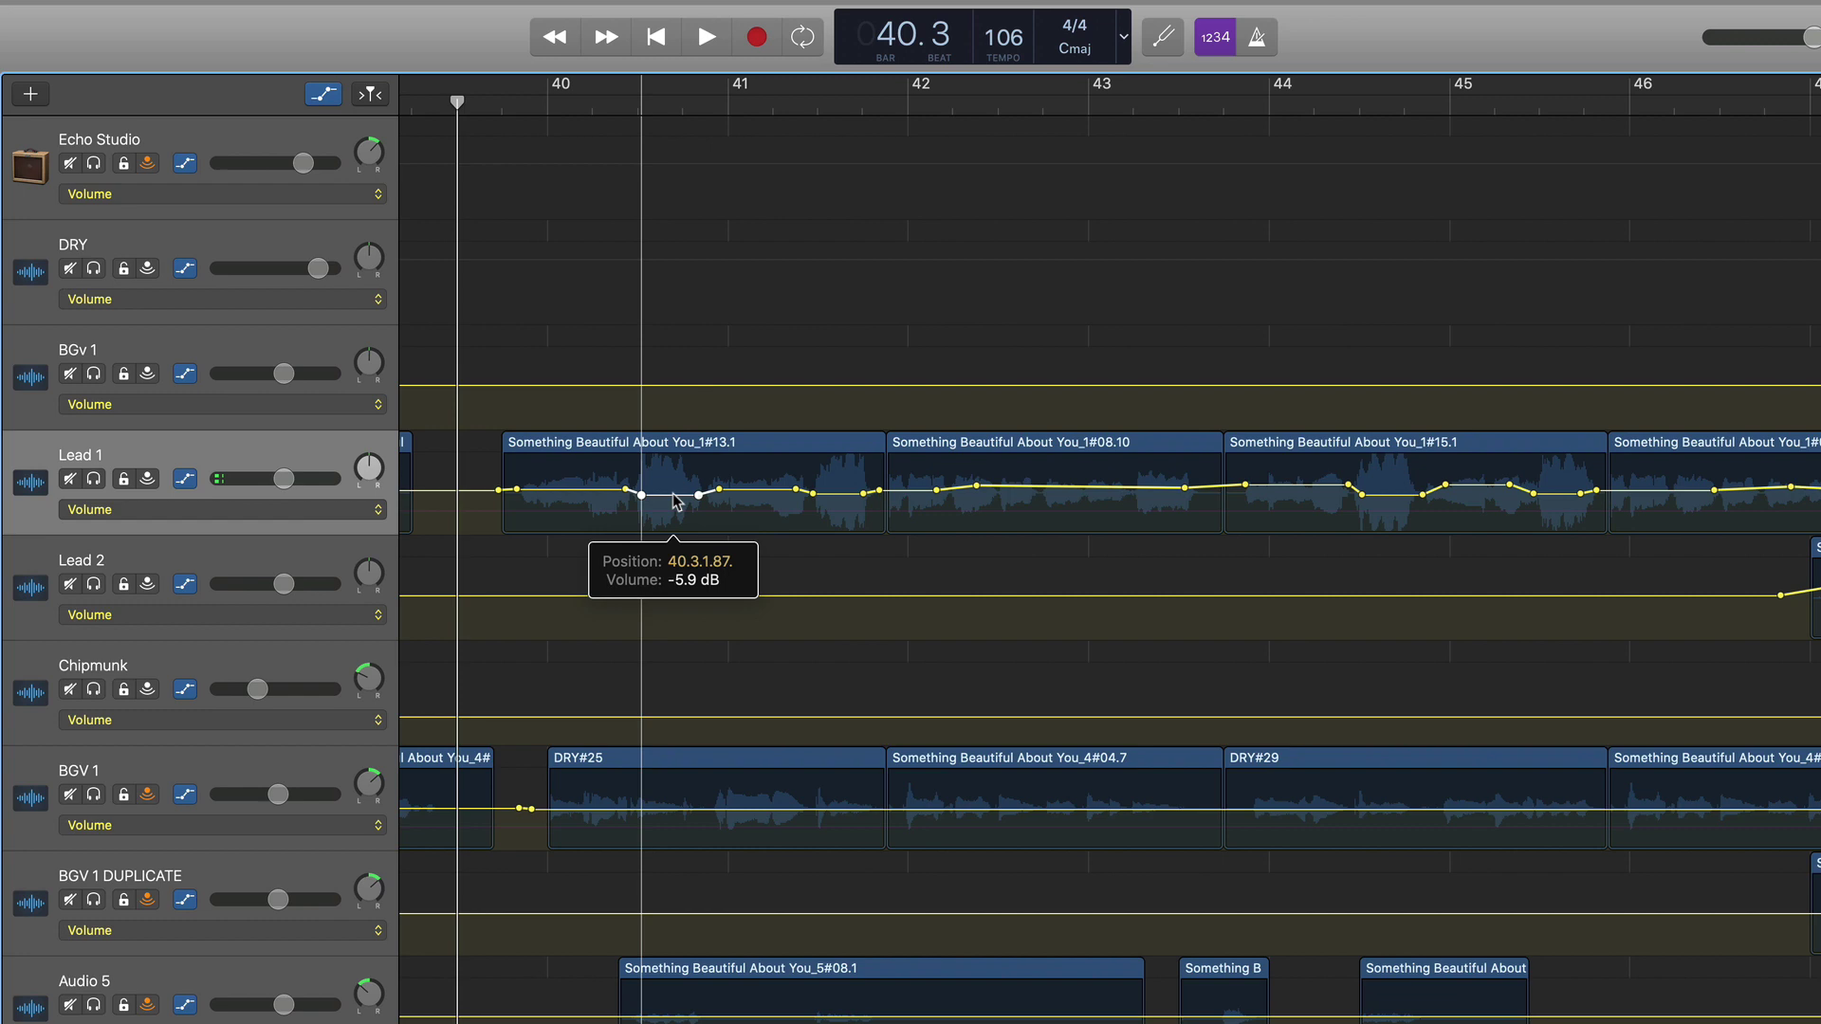
{"action": "left_click", "coordinate": [749, 491]}
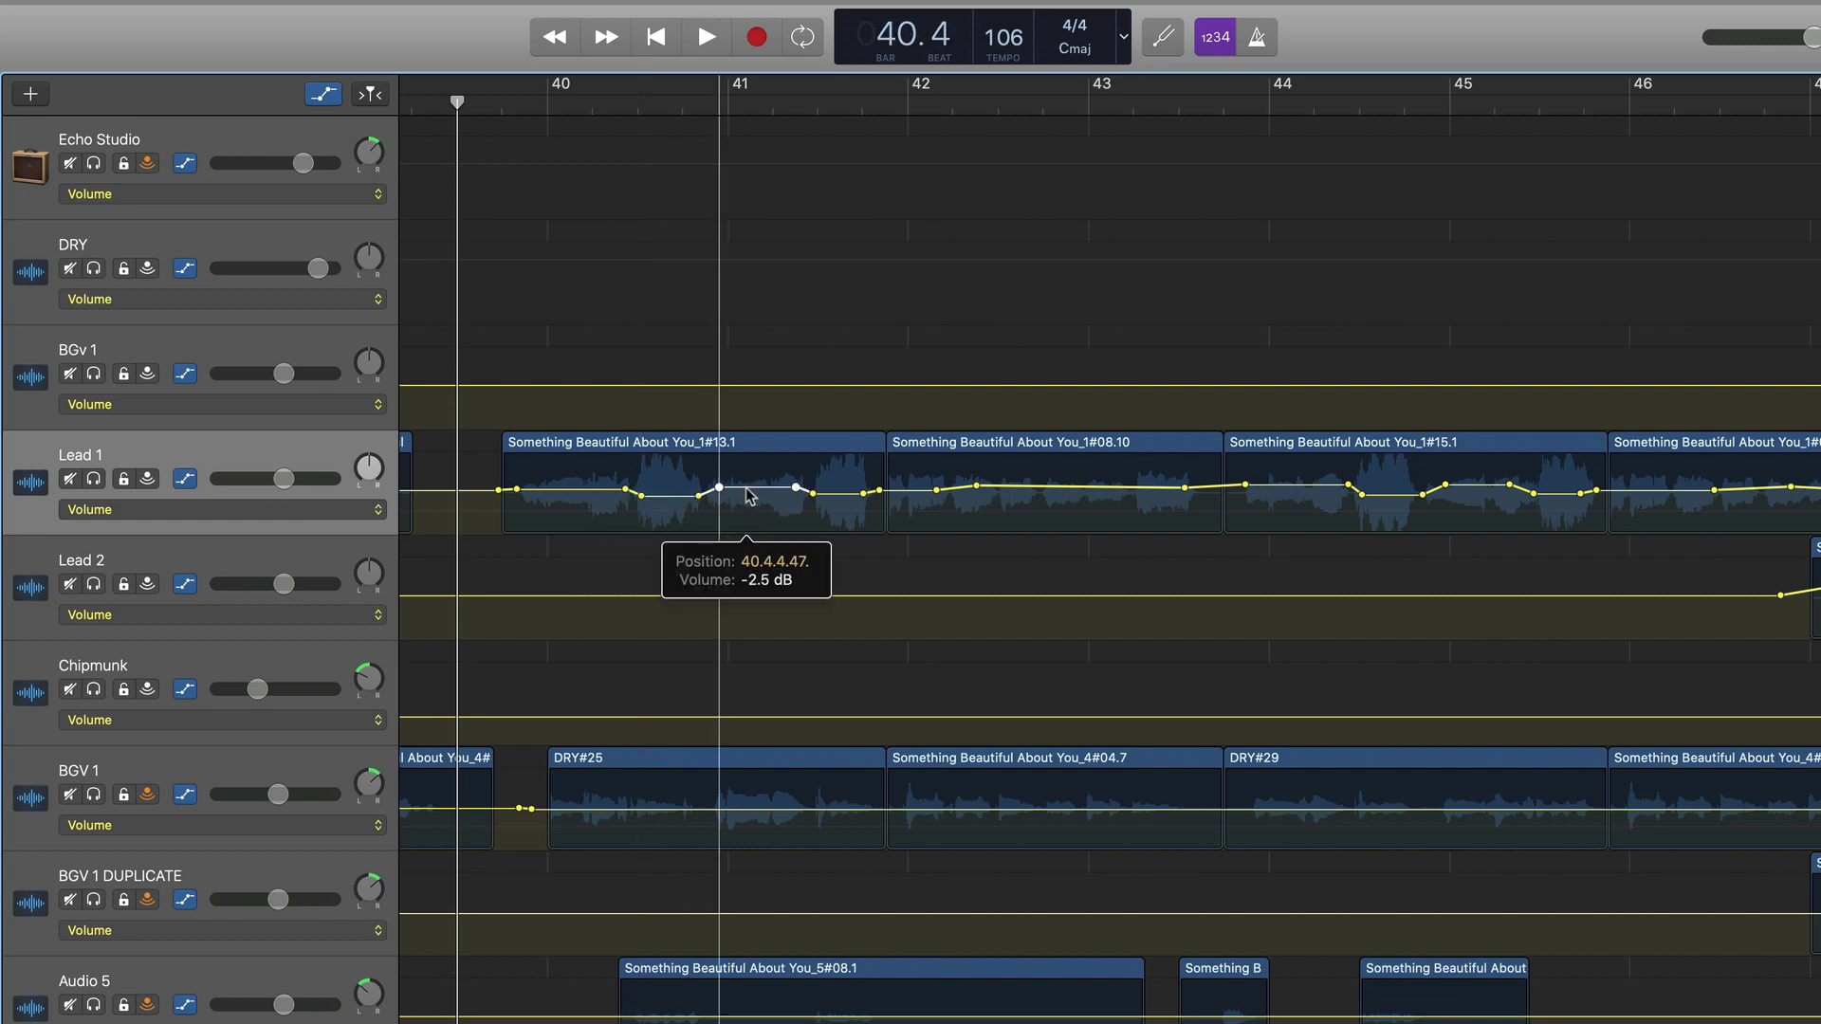
{"action": "left_click_drag", "start_coordinate": [750, 494], "coordinate": [750, 496]}
{"action": "left_click", "coordinate": [841, 492]}
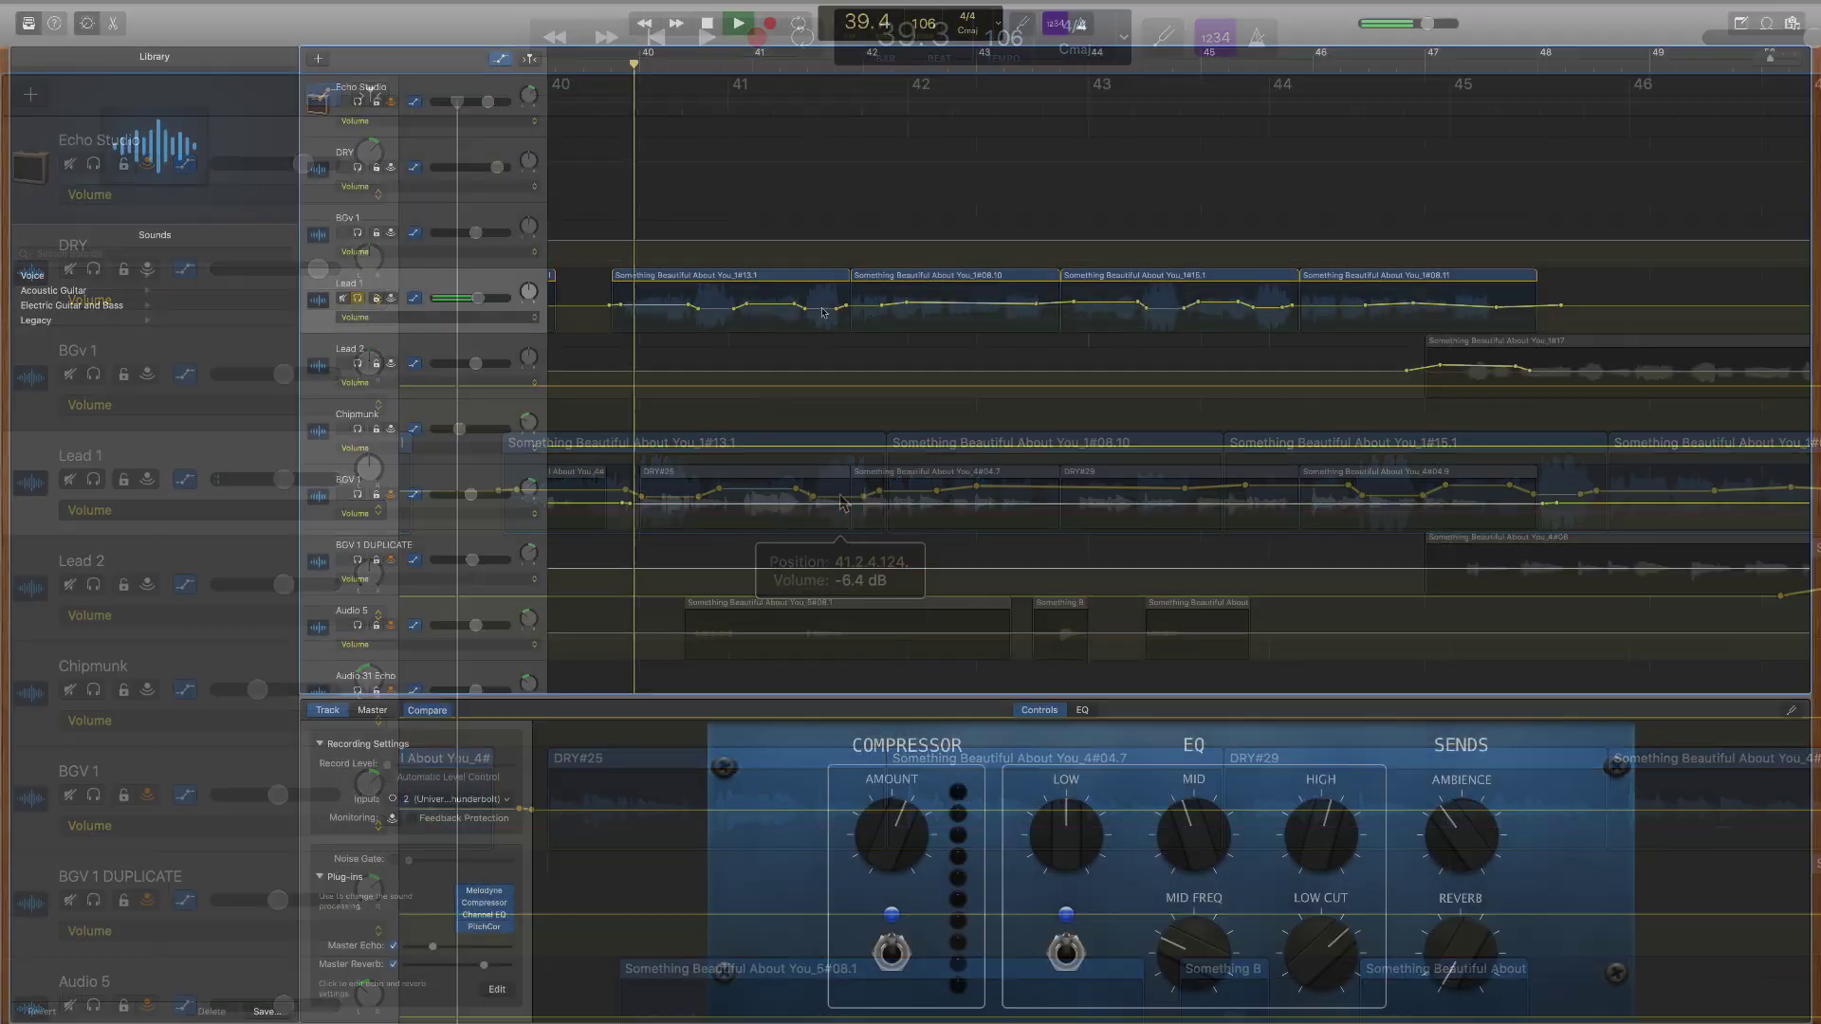
{"action": "key", "text": "space"}
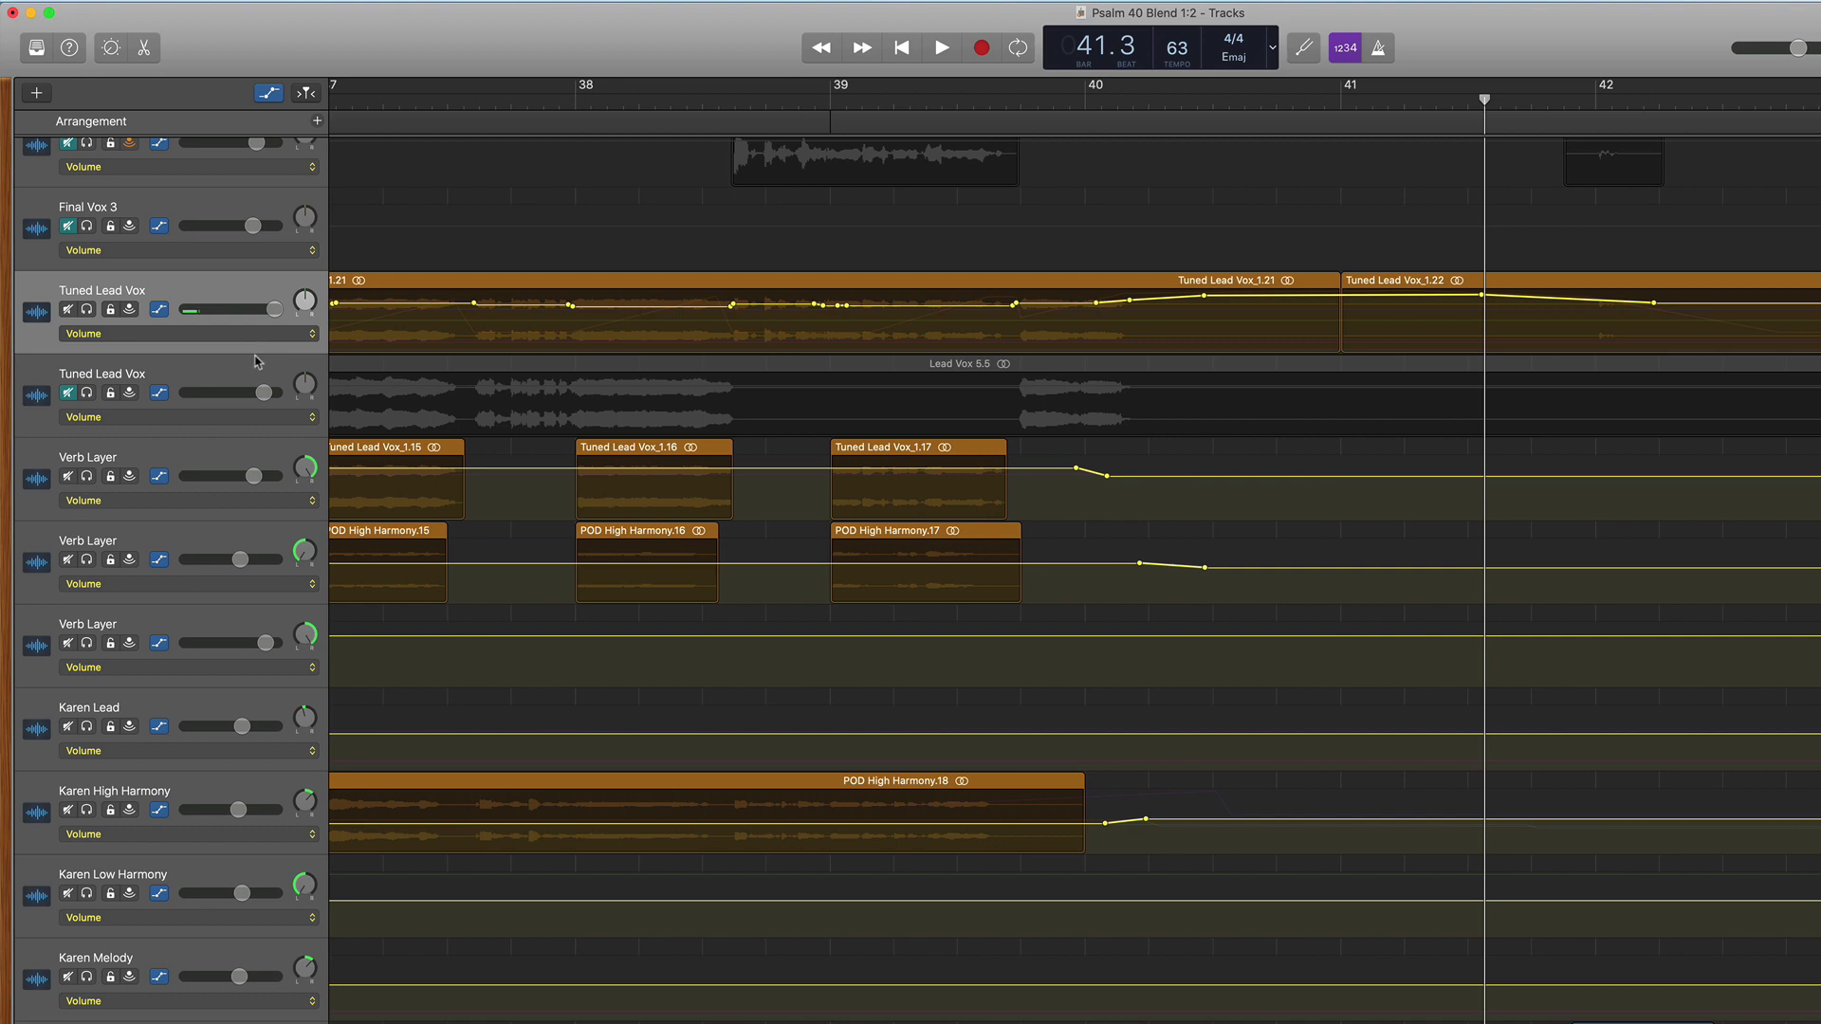
- Switch Tuned Lead Vox automation to PtVerb Reverb Time and lower one section to 6 seconds
{"action": "left_click", "coordinate": [255, 334]}
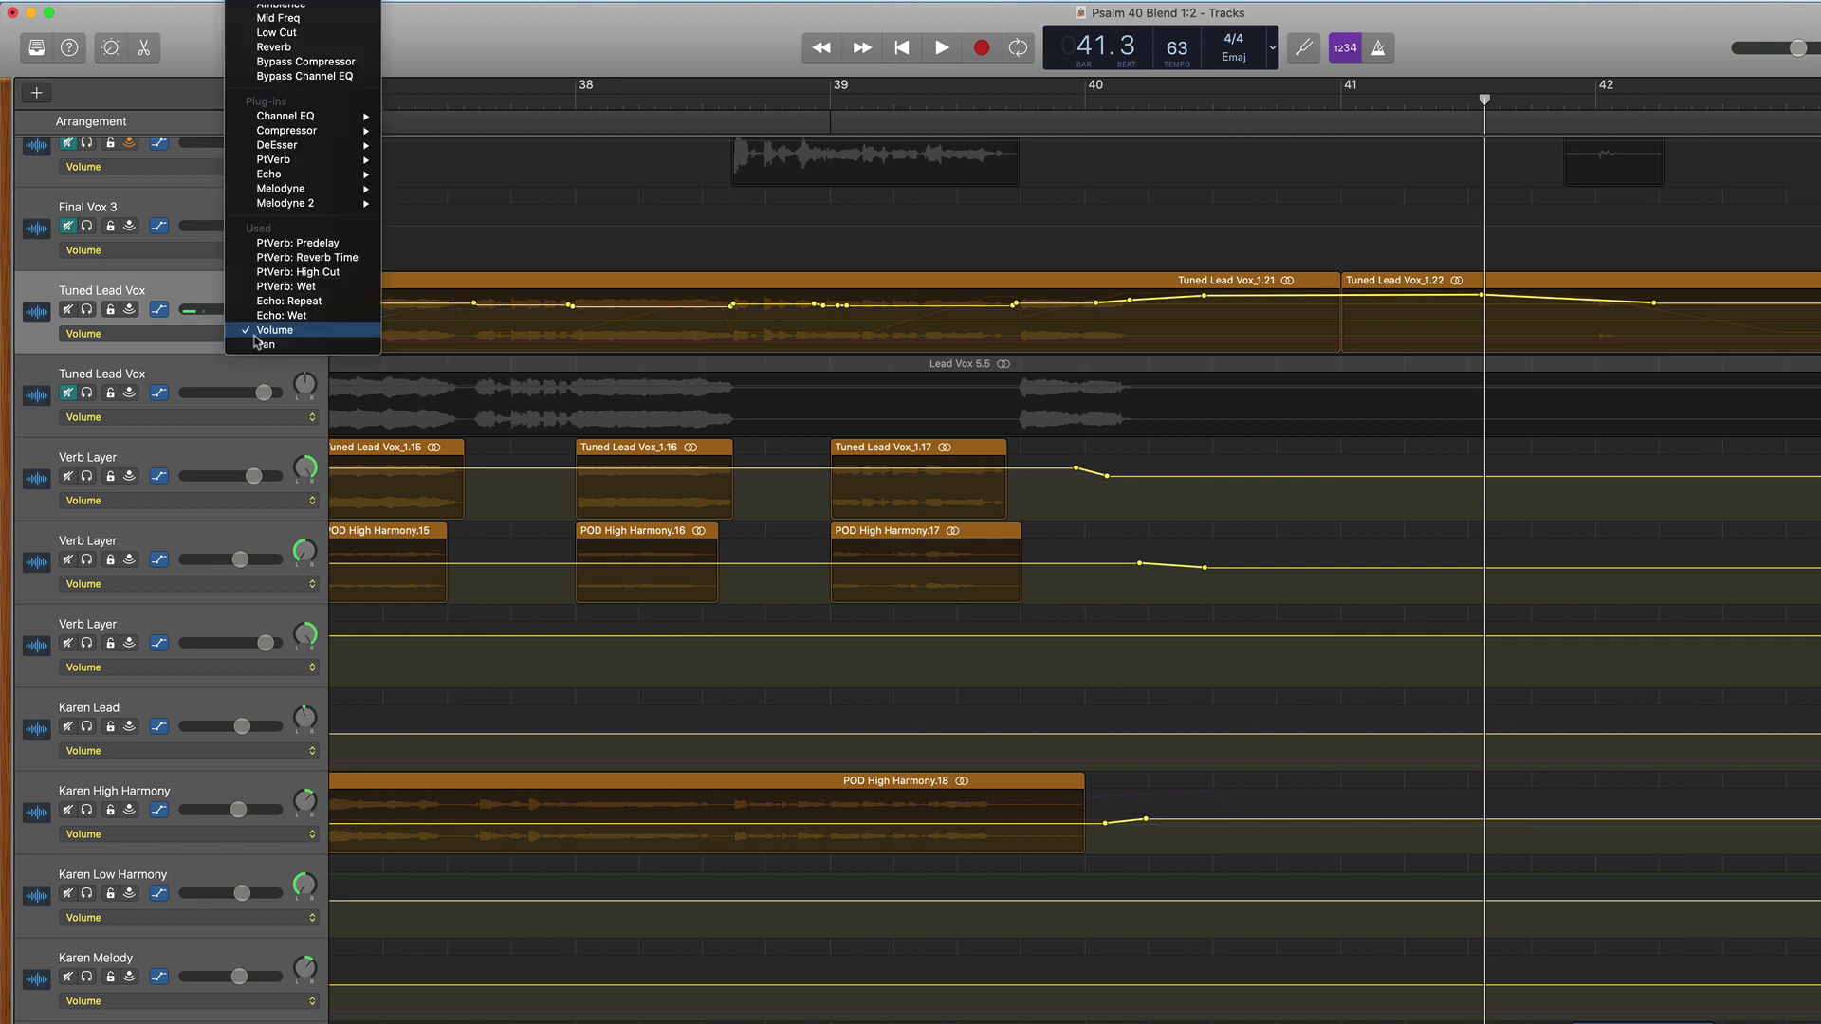
{"action": "left_click", "coordinate": [275, 258]}
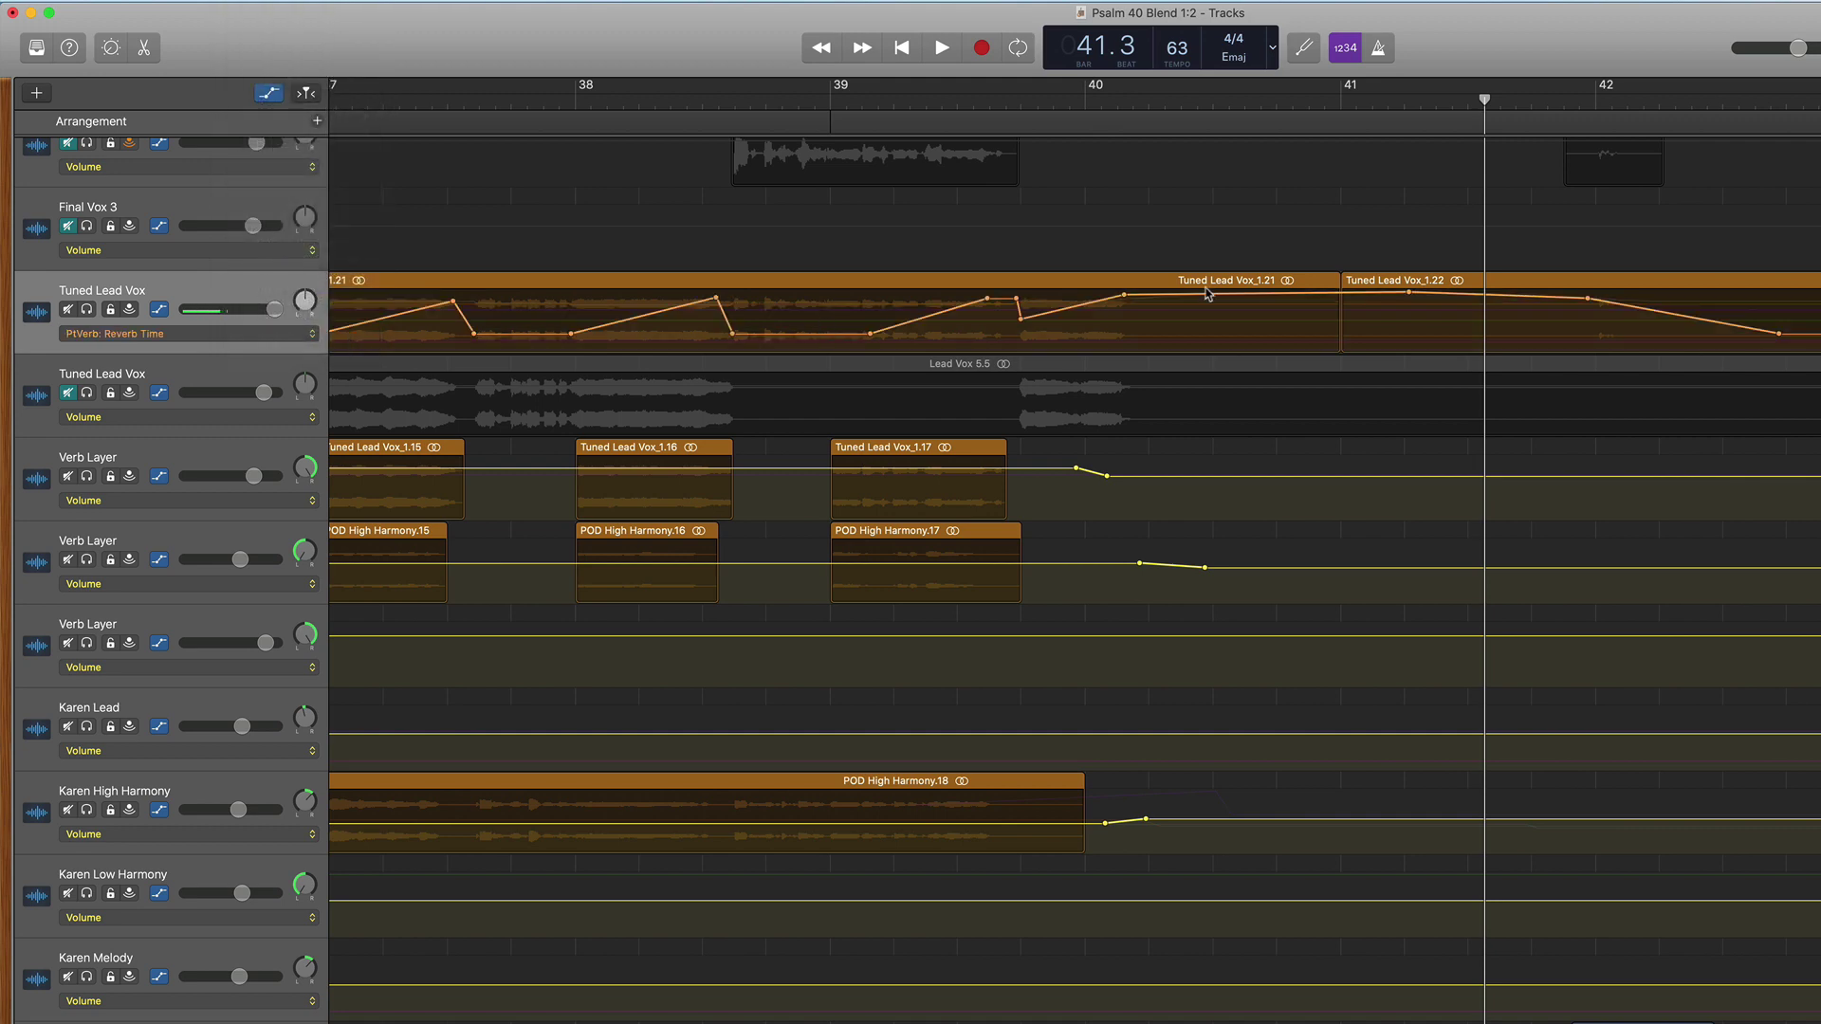
{"action": "left_click_drag", "start_coordinate": [1244, 295], "coordinate": [1244, 310]}
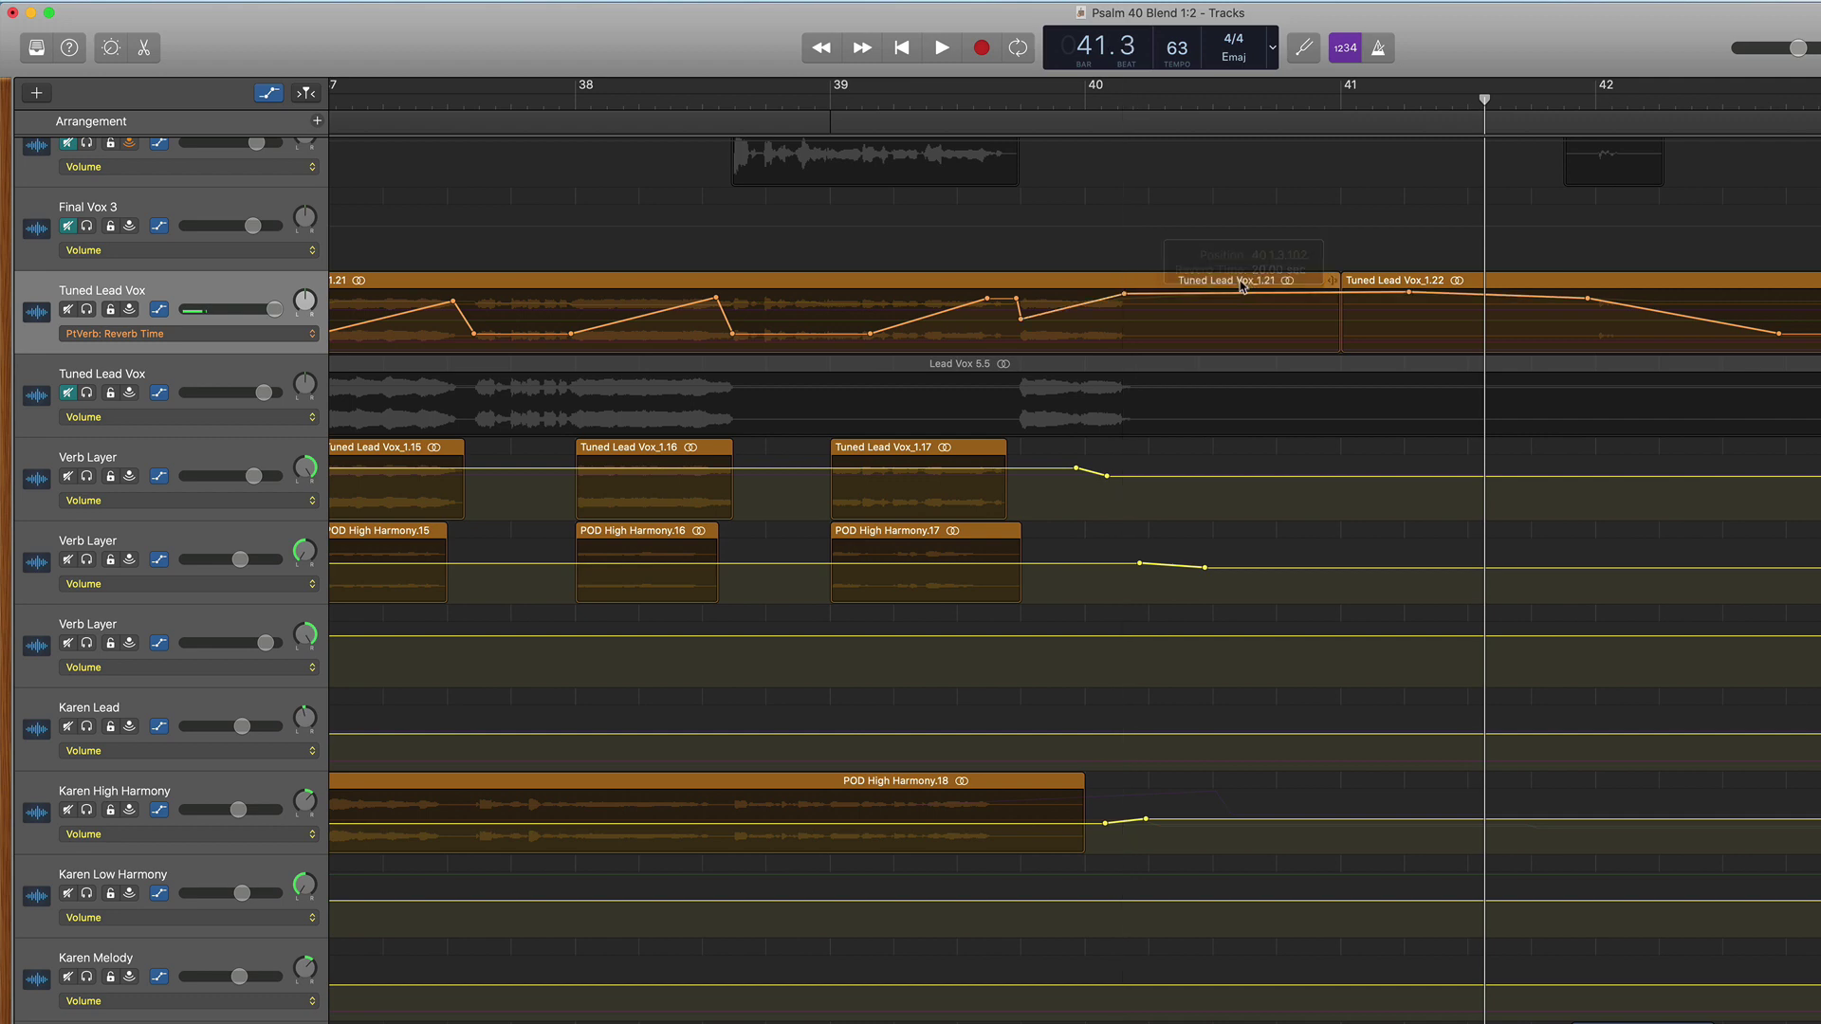
- Solo Tuned Lead Vox and play from bar 39 to hear the reverb change
{"action": "key", "text": "s"}
{"action": "key", "text": "comma"}
{"action": "key", "text": "comma"}
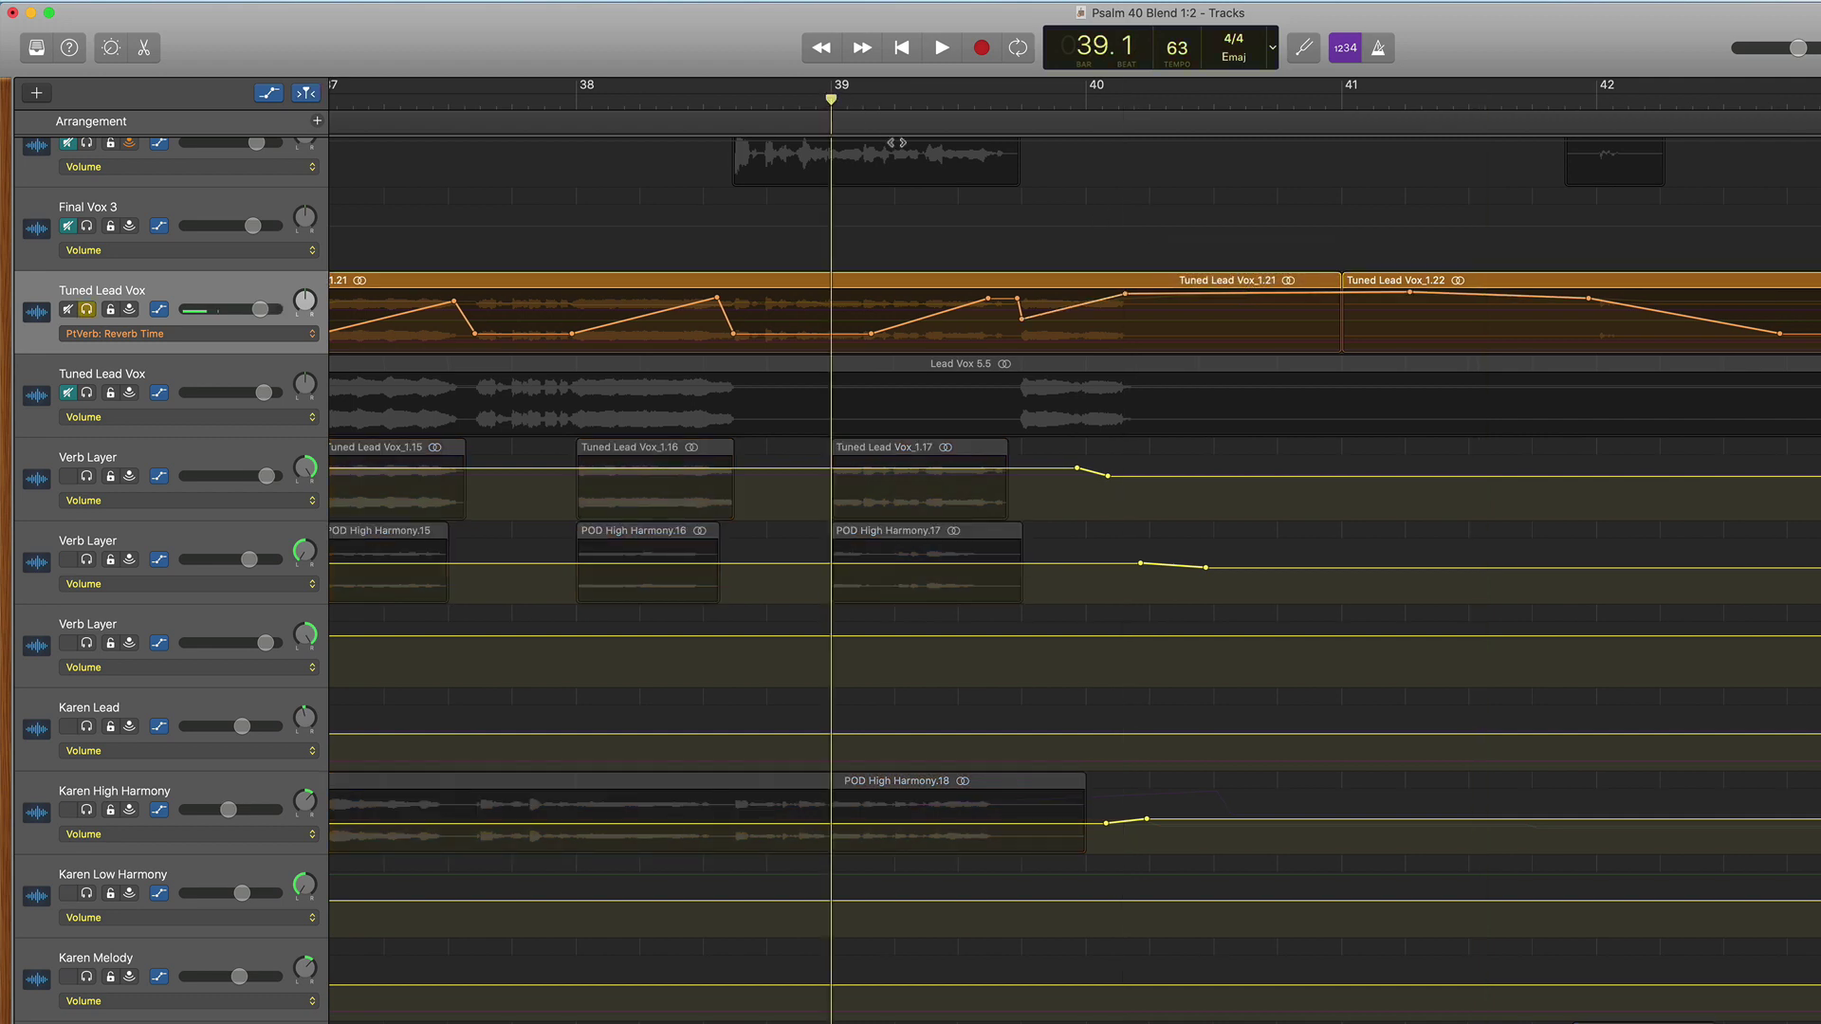
{"action": "key", "text": "space"}
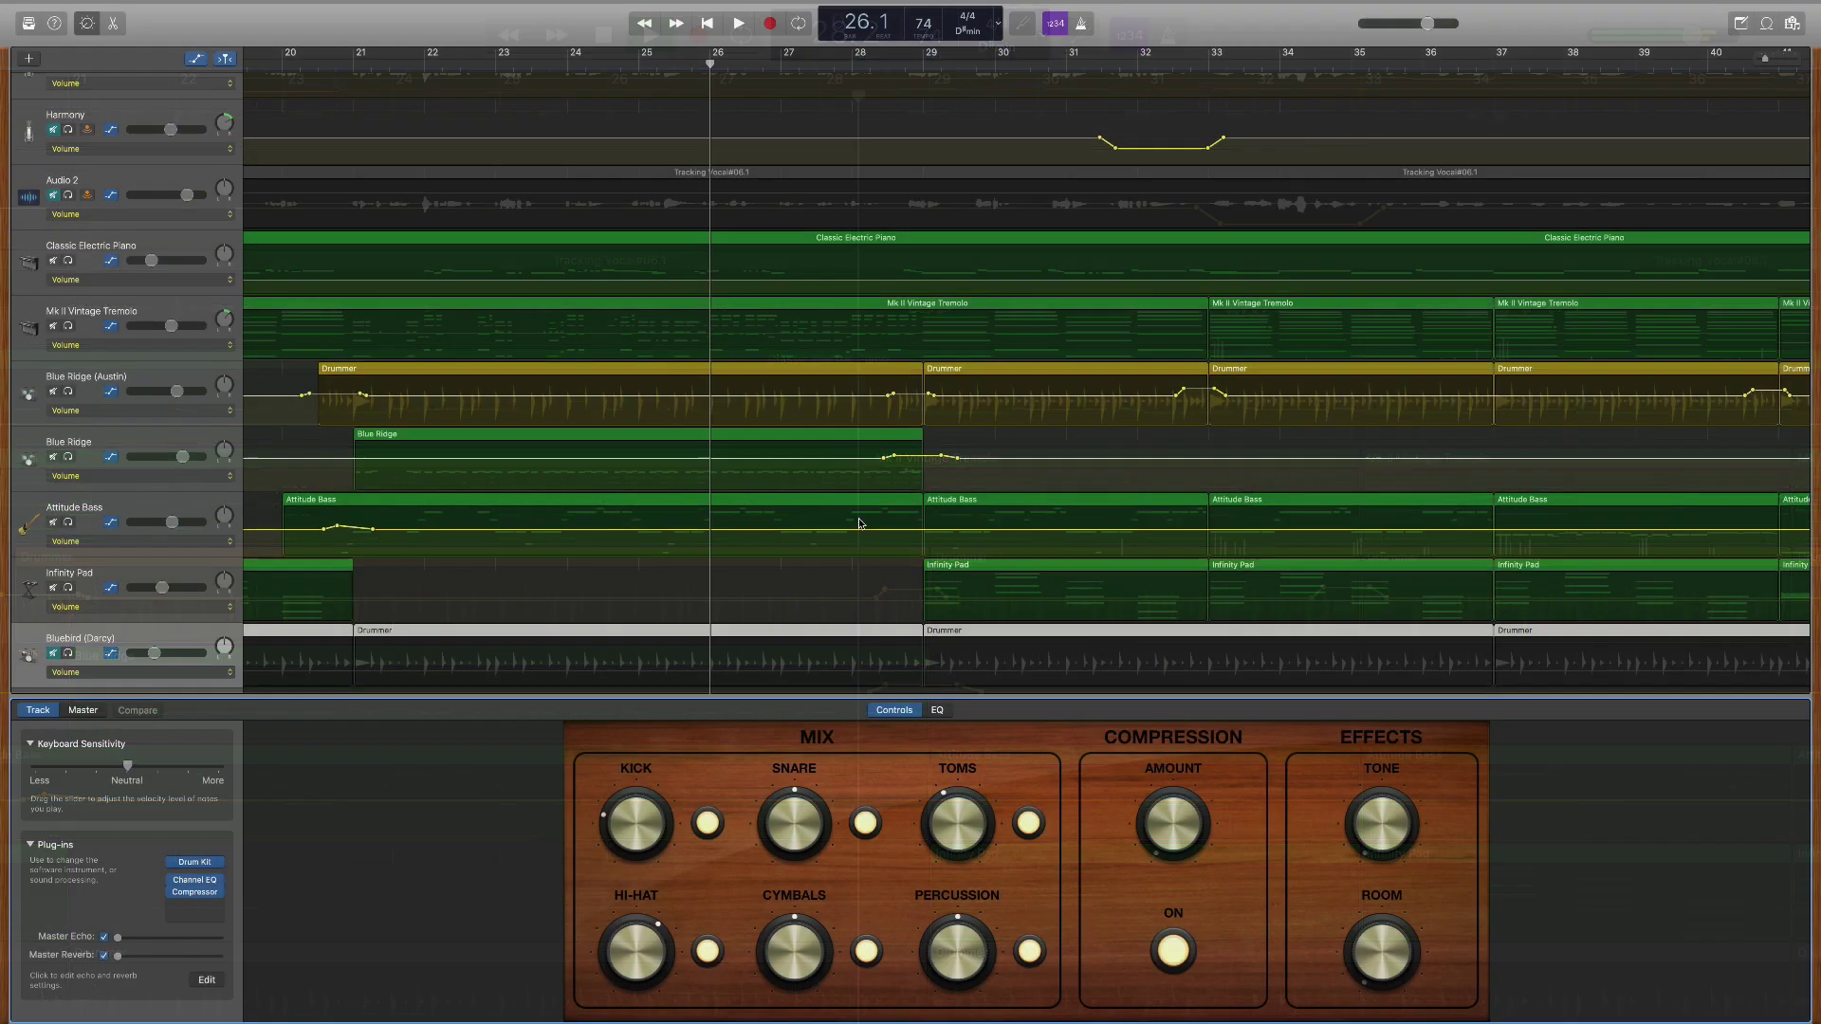
- Select a boosted section of the Blue Ridge drummer volume line
{"action": "left_click", "coordinate": [919, 459]}
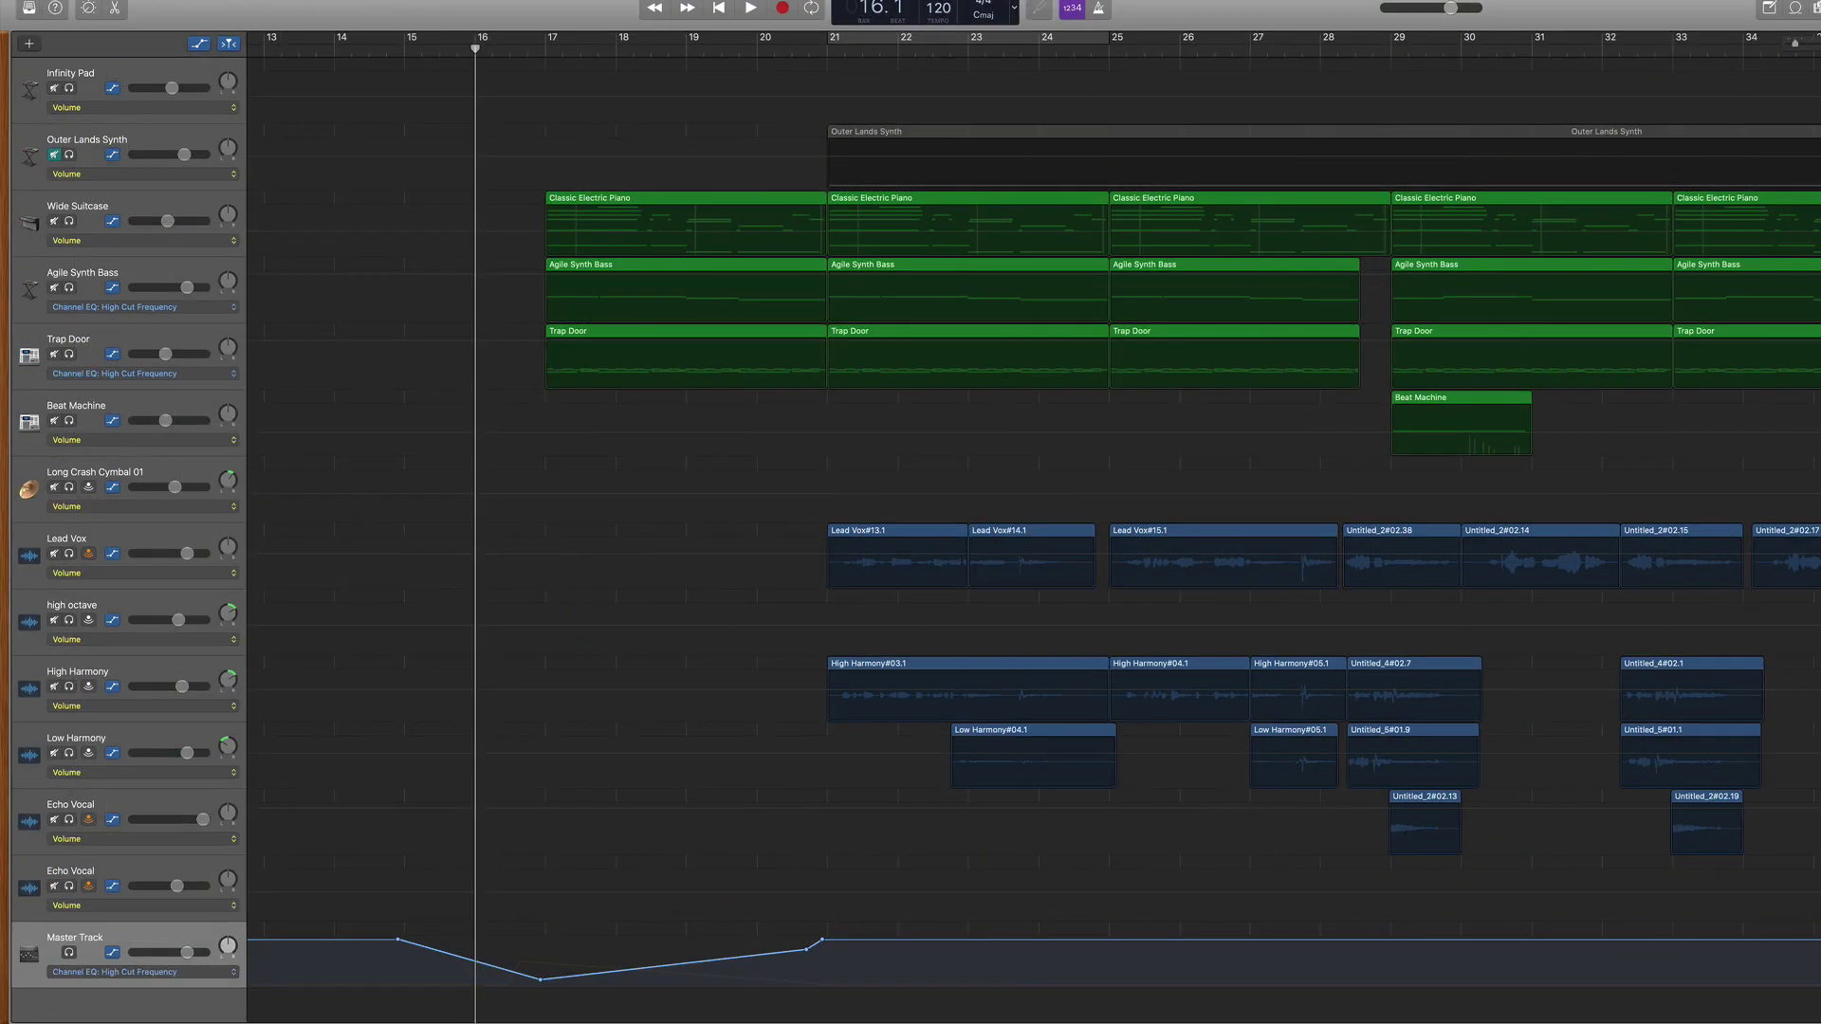
- Start playback to hear the Master Track Channel EQ High Cut Frequency sweep
{"action": "key", "text": "space"}
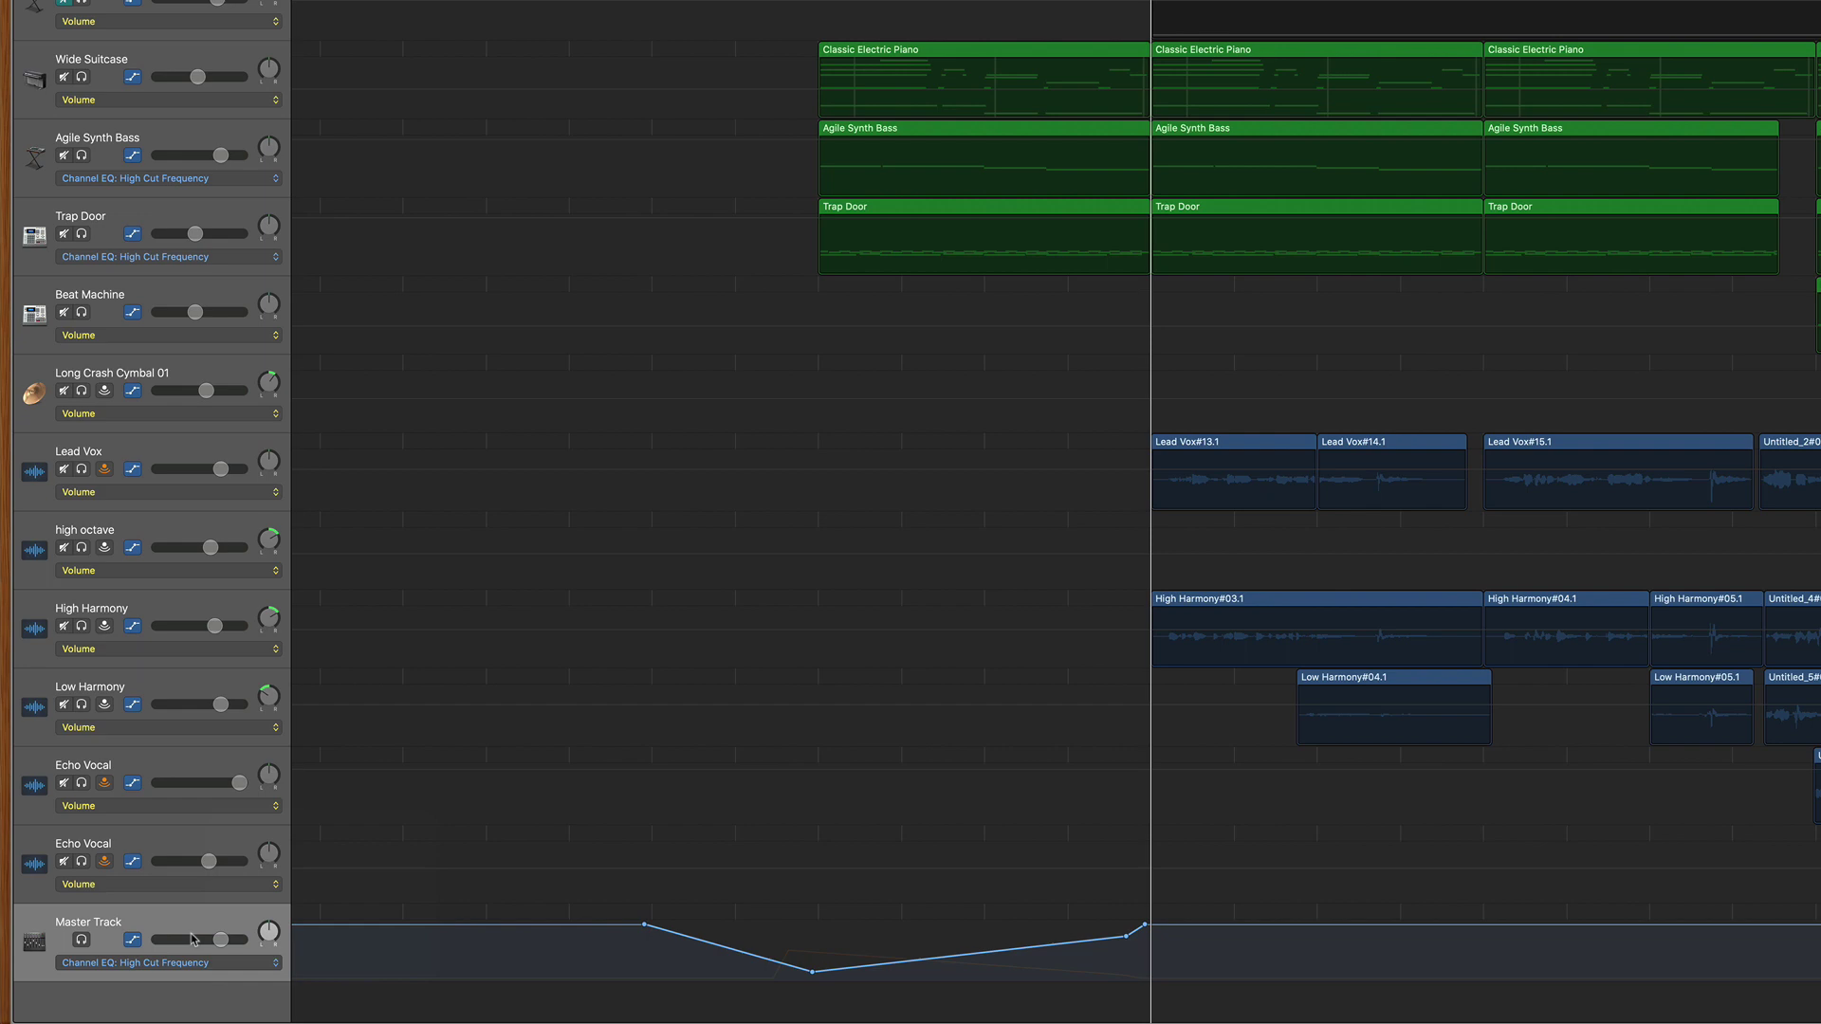
- Show the Master Track High Cut Frequency line and EQ graph, and add a point where the vocals begin
{"action": "left_click", "coordinate": [227, 963]}
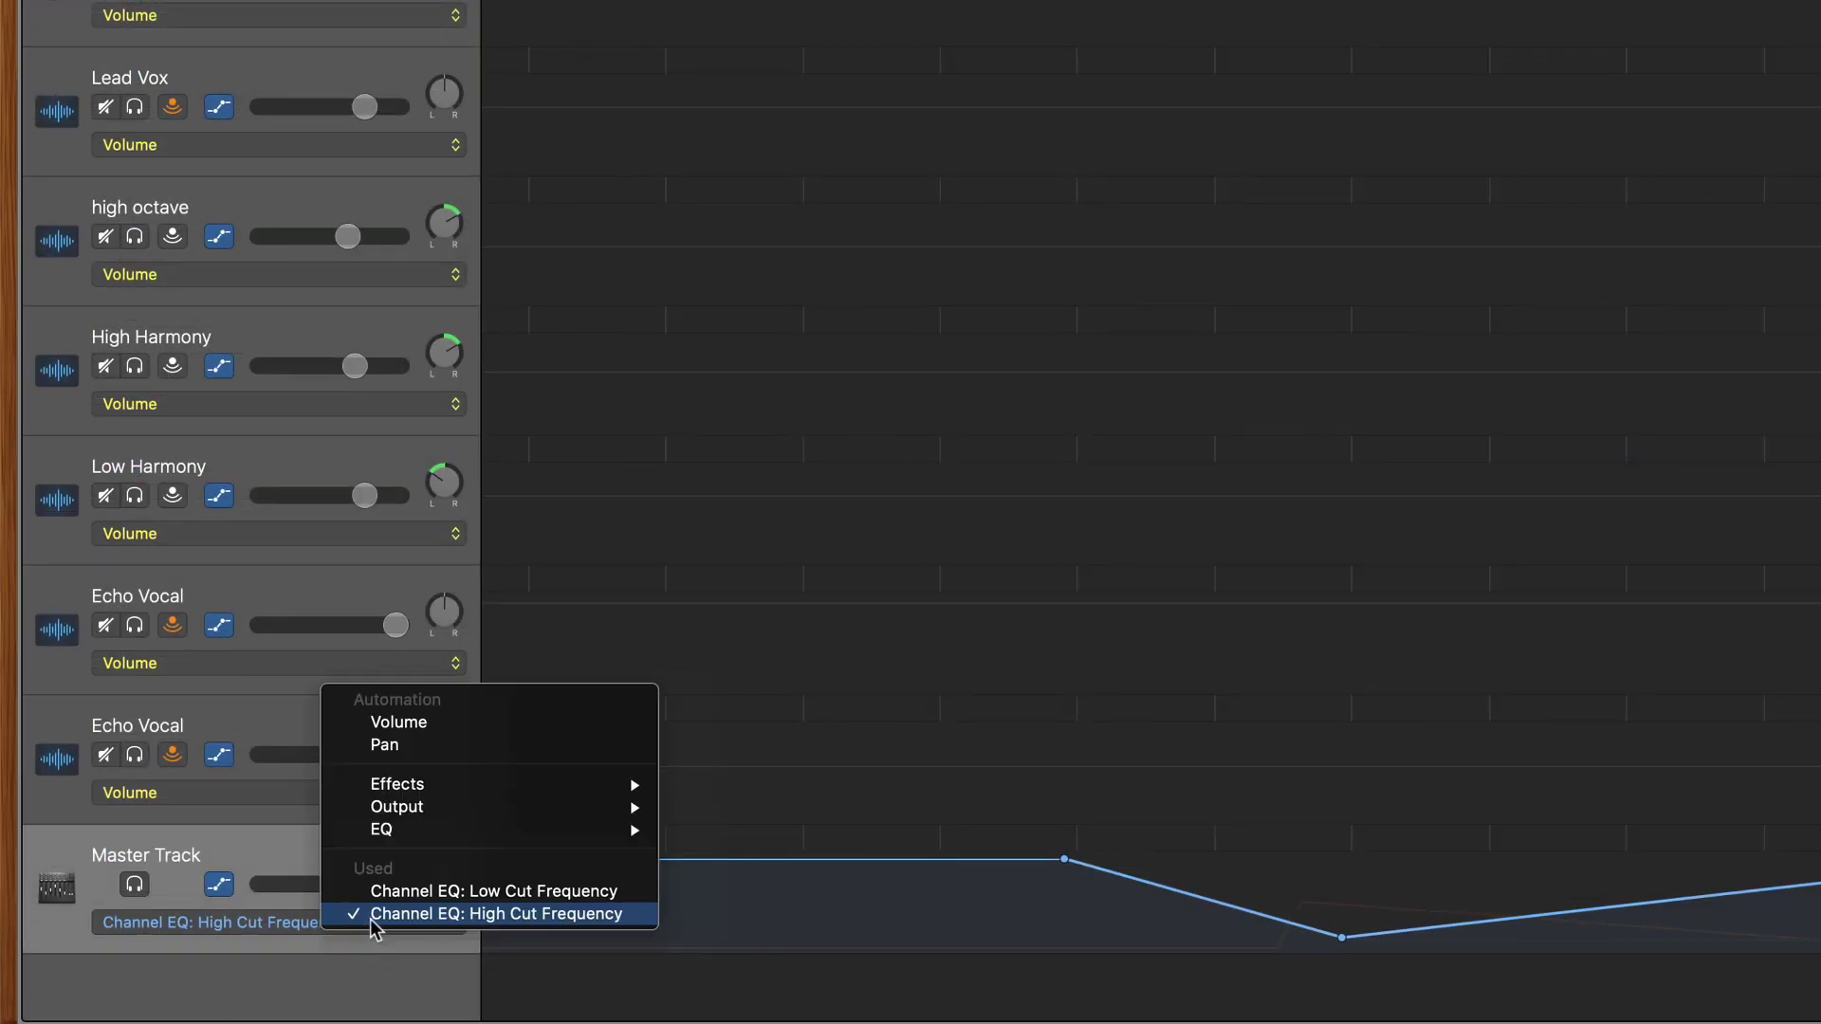
{"action": "mouse_move", "coordinate": [408, 828]}
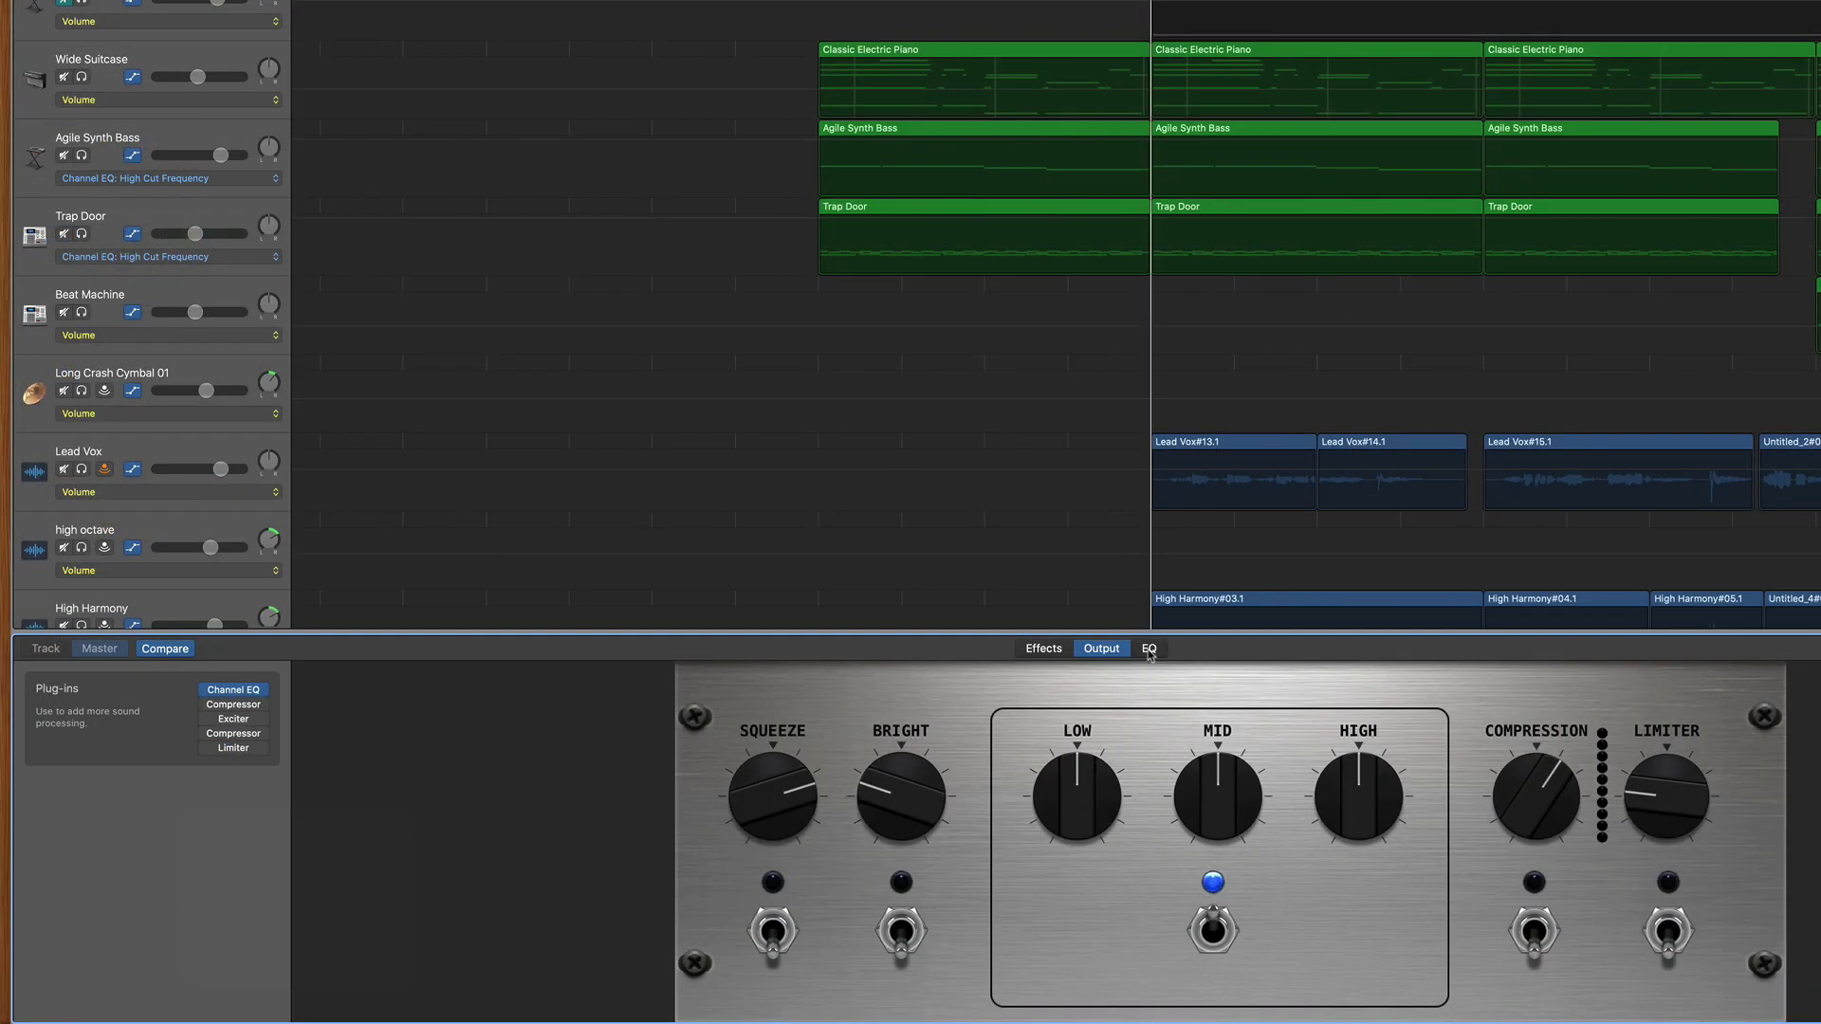
{"action": "left_click", "coordinate": [1149, 653]}
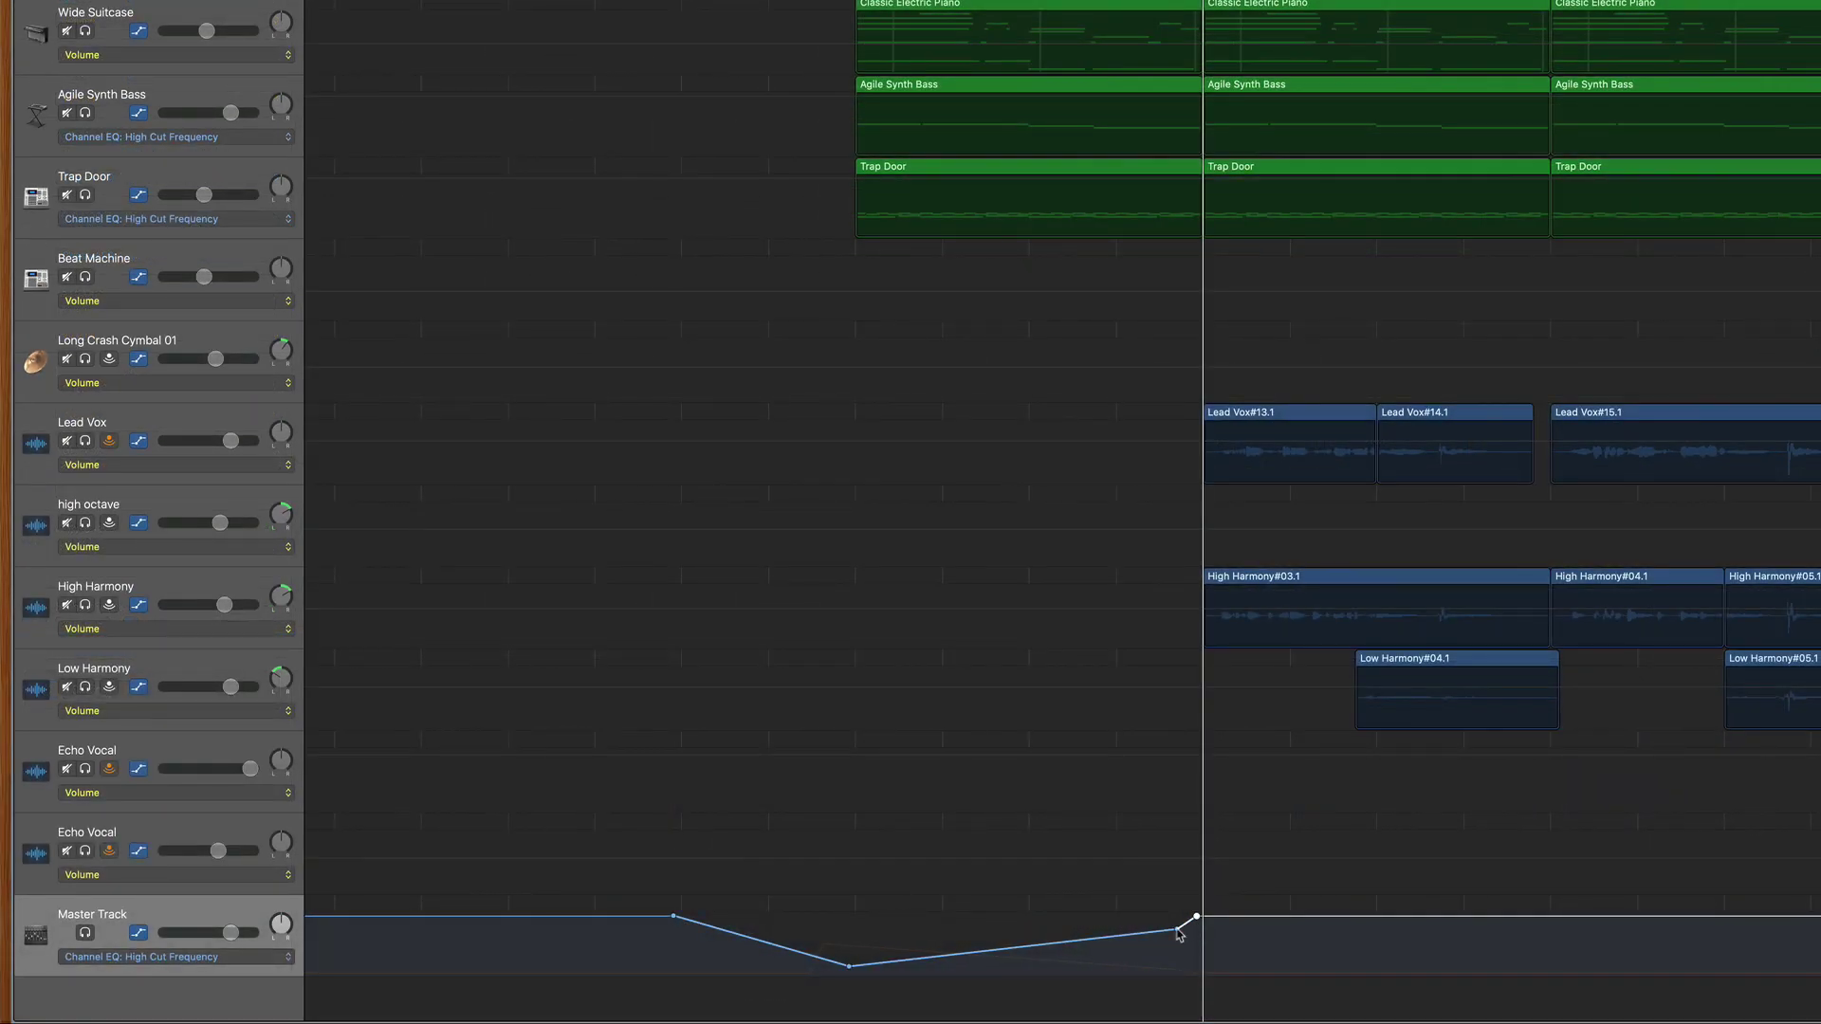
{"action": "left_click", "coordinate": [1178, 932]}
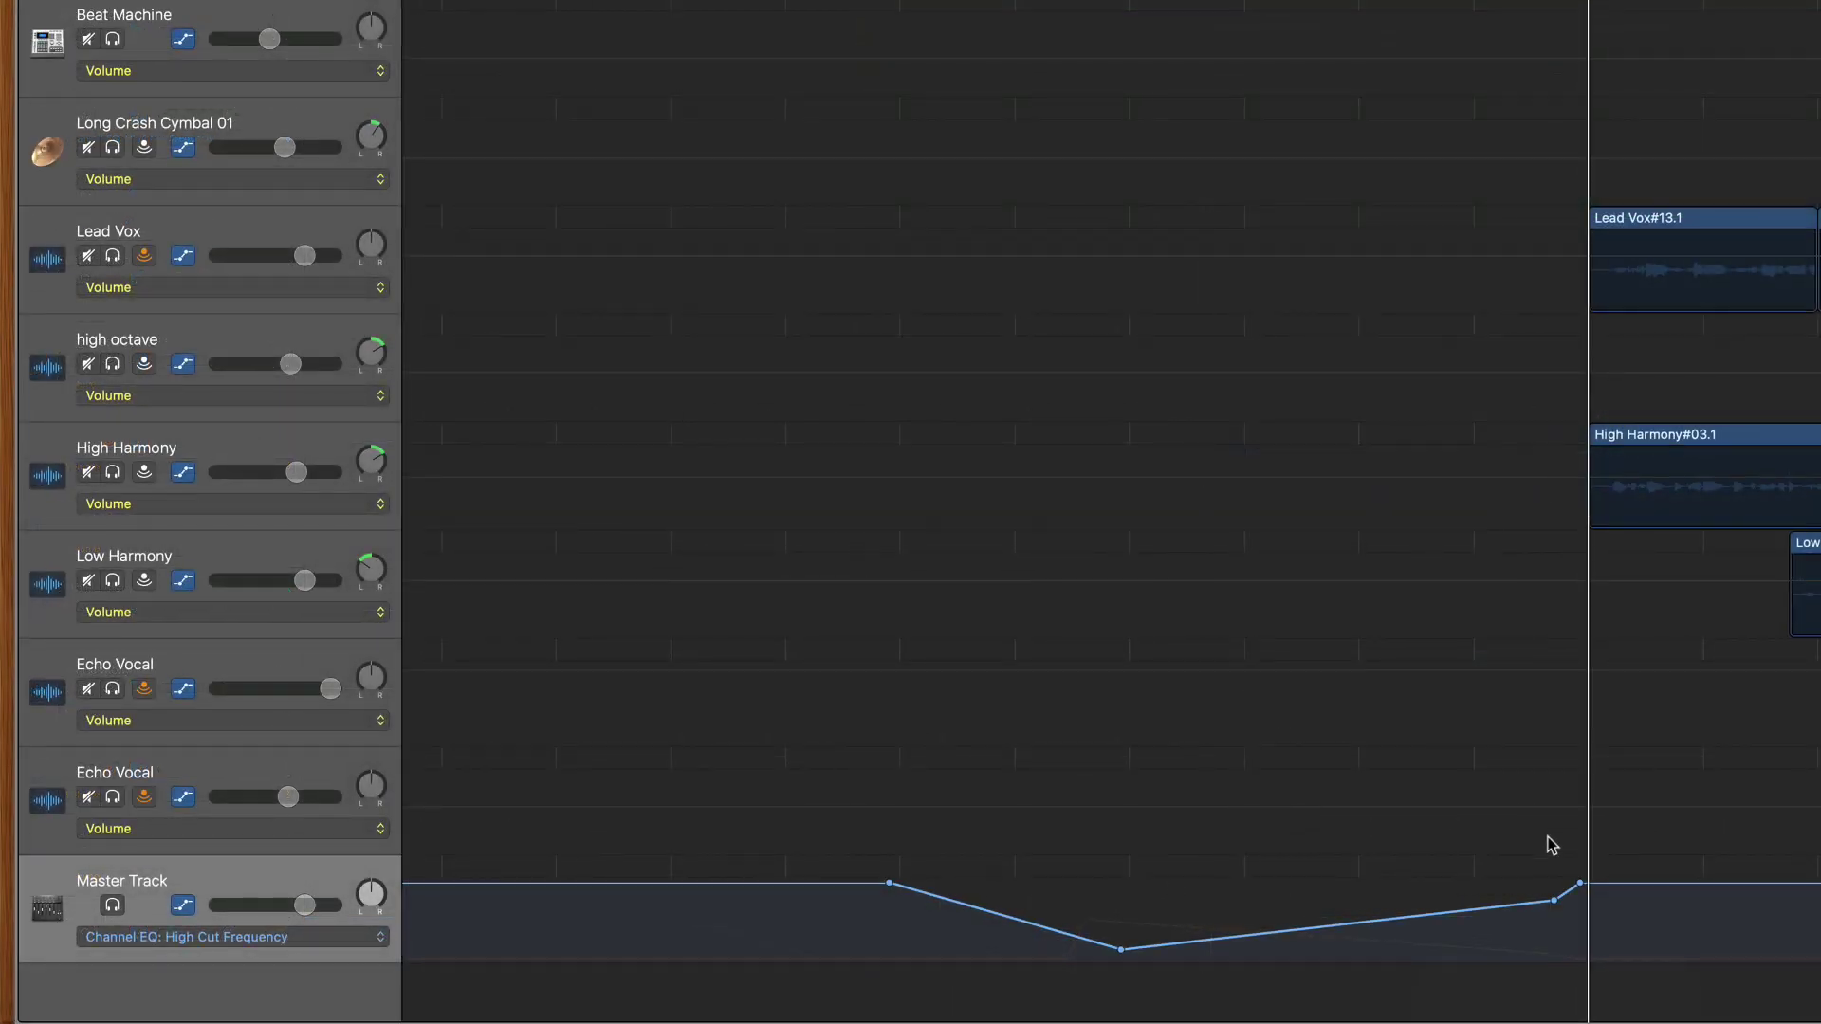
- Switch the Master Track automation to Channel EQ Low Cut Frequency and view the EQ graph
{"action": "left_click", "coordinate": [257, 939]}
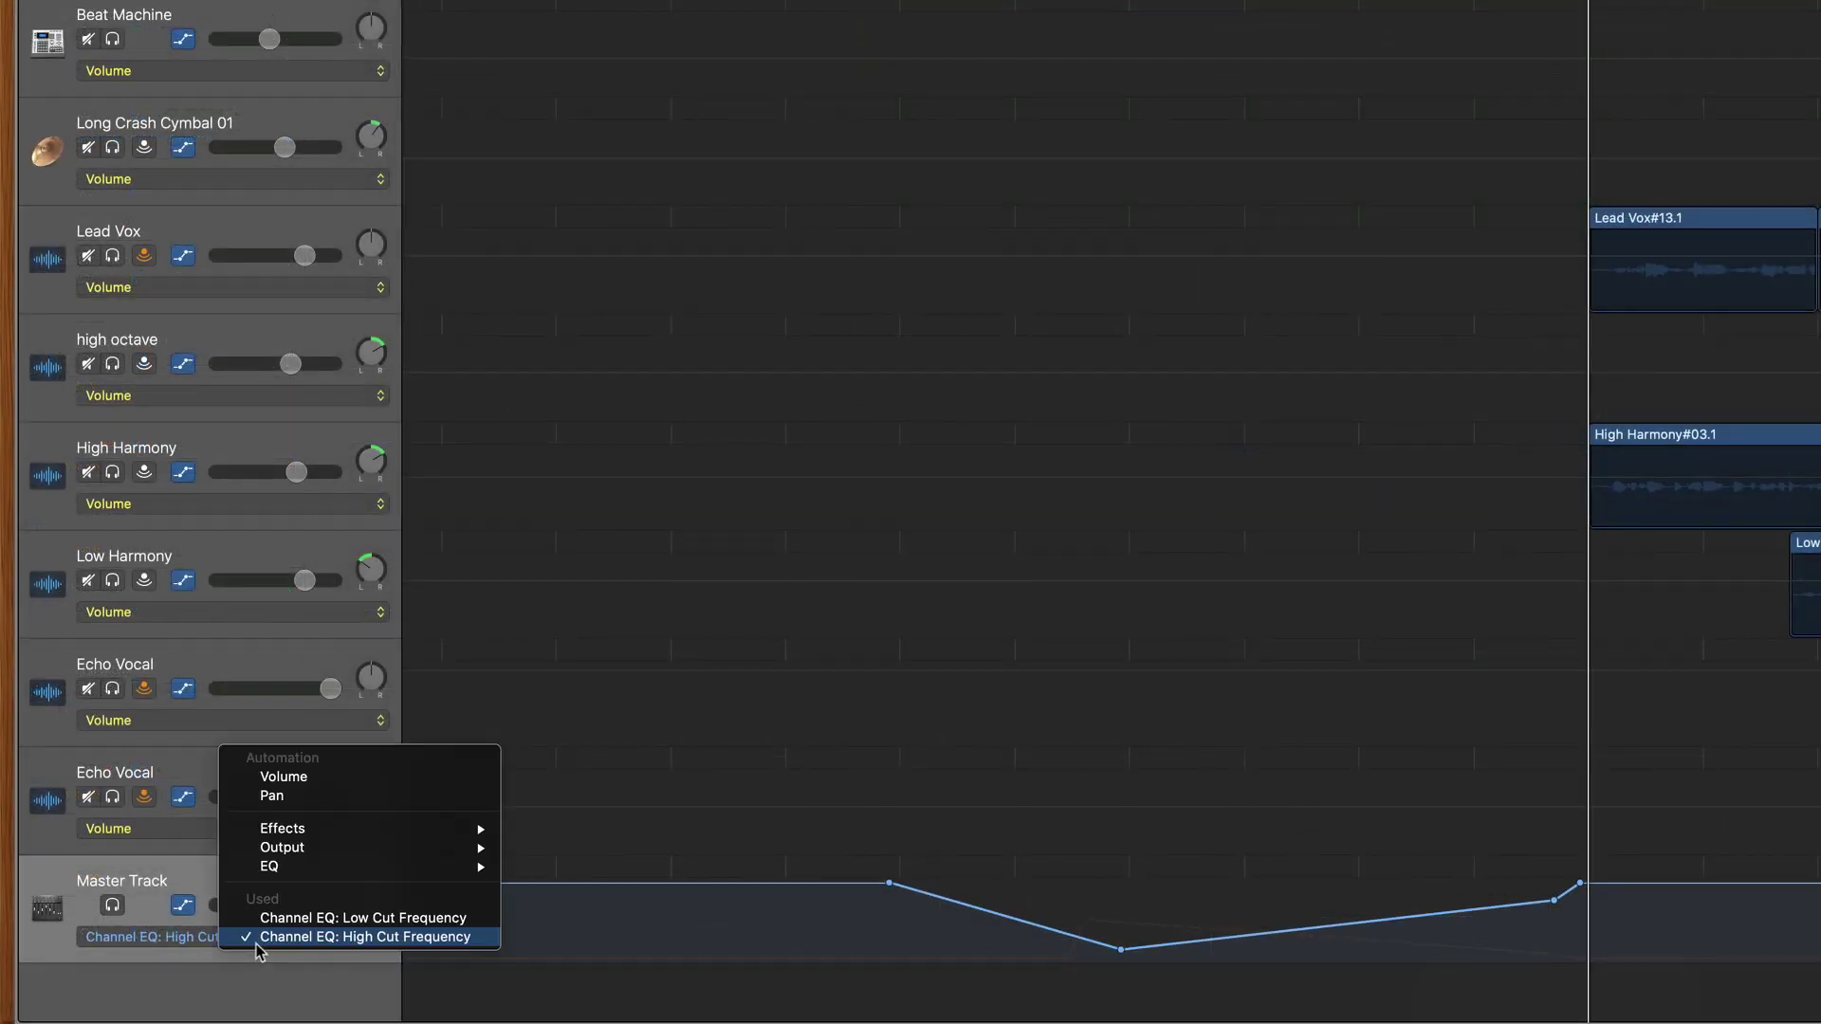
{"action": "mouse_move", "coordinate": [323, 869]}
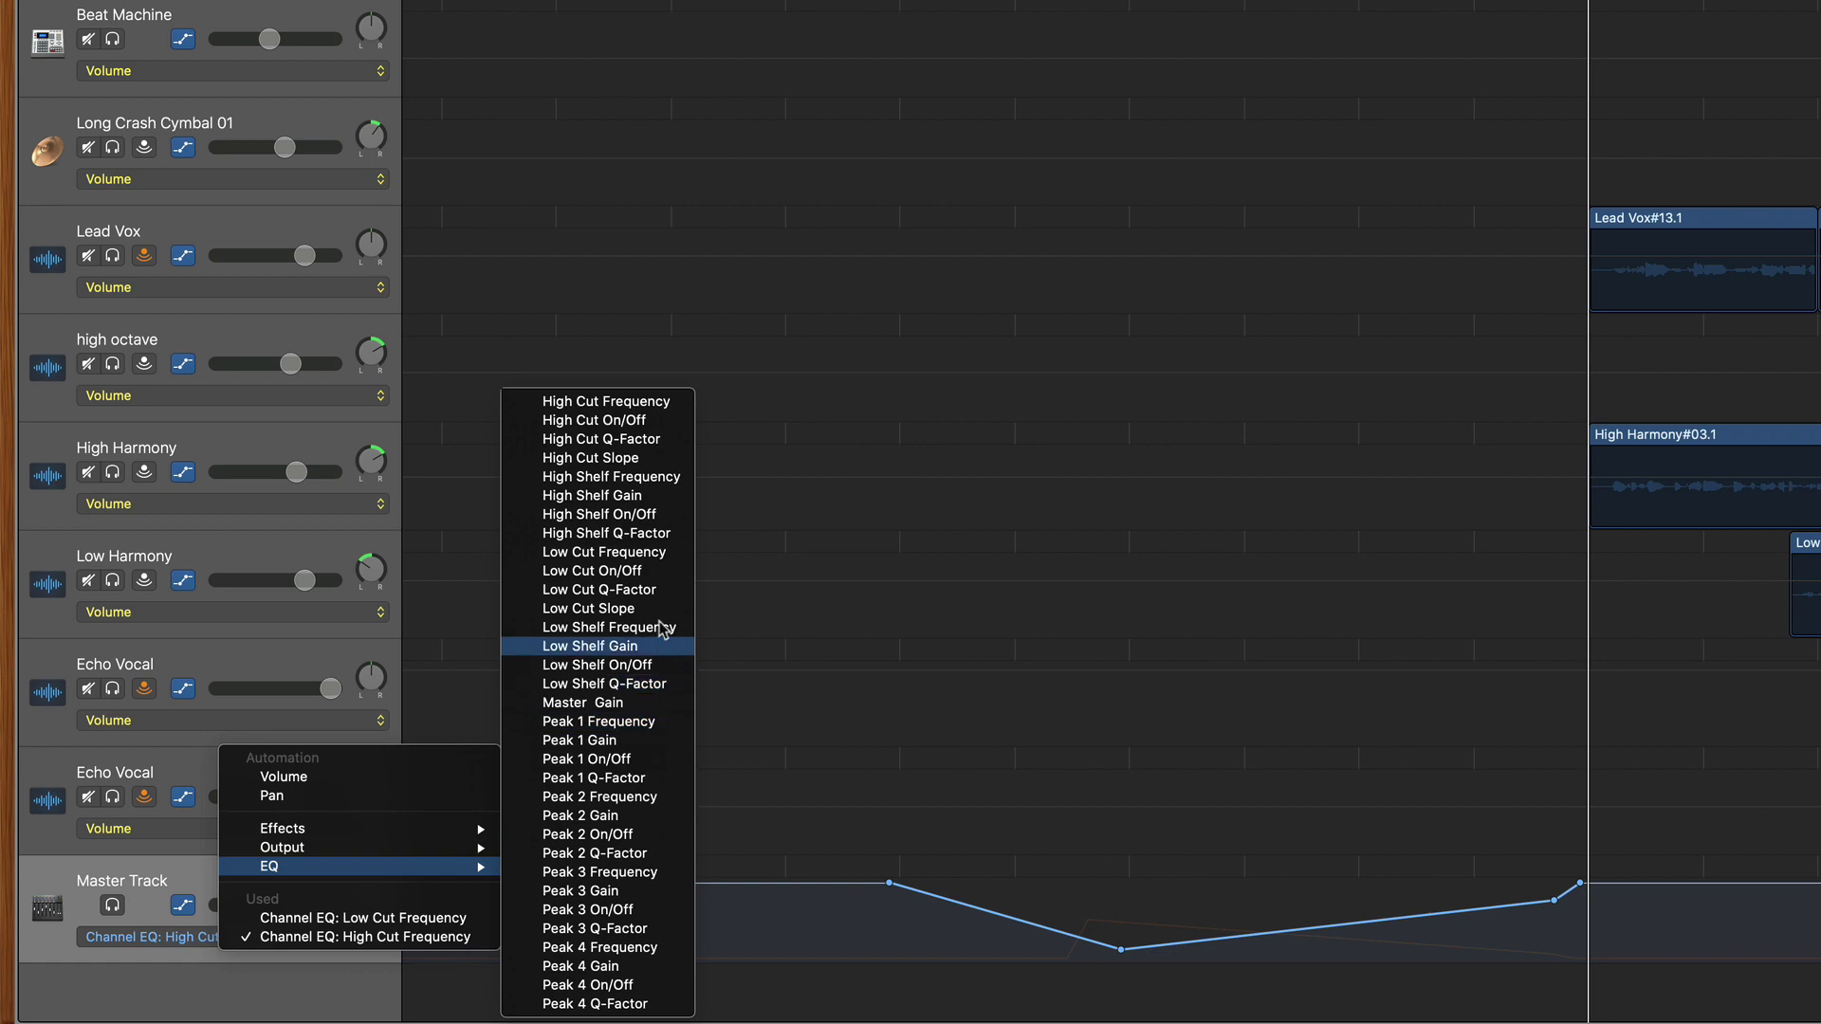
{"action": "left_click", "coordinate": [641, 553]}
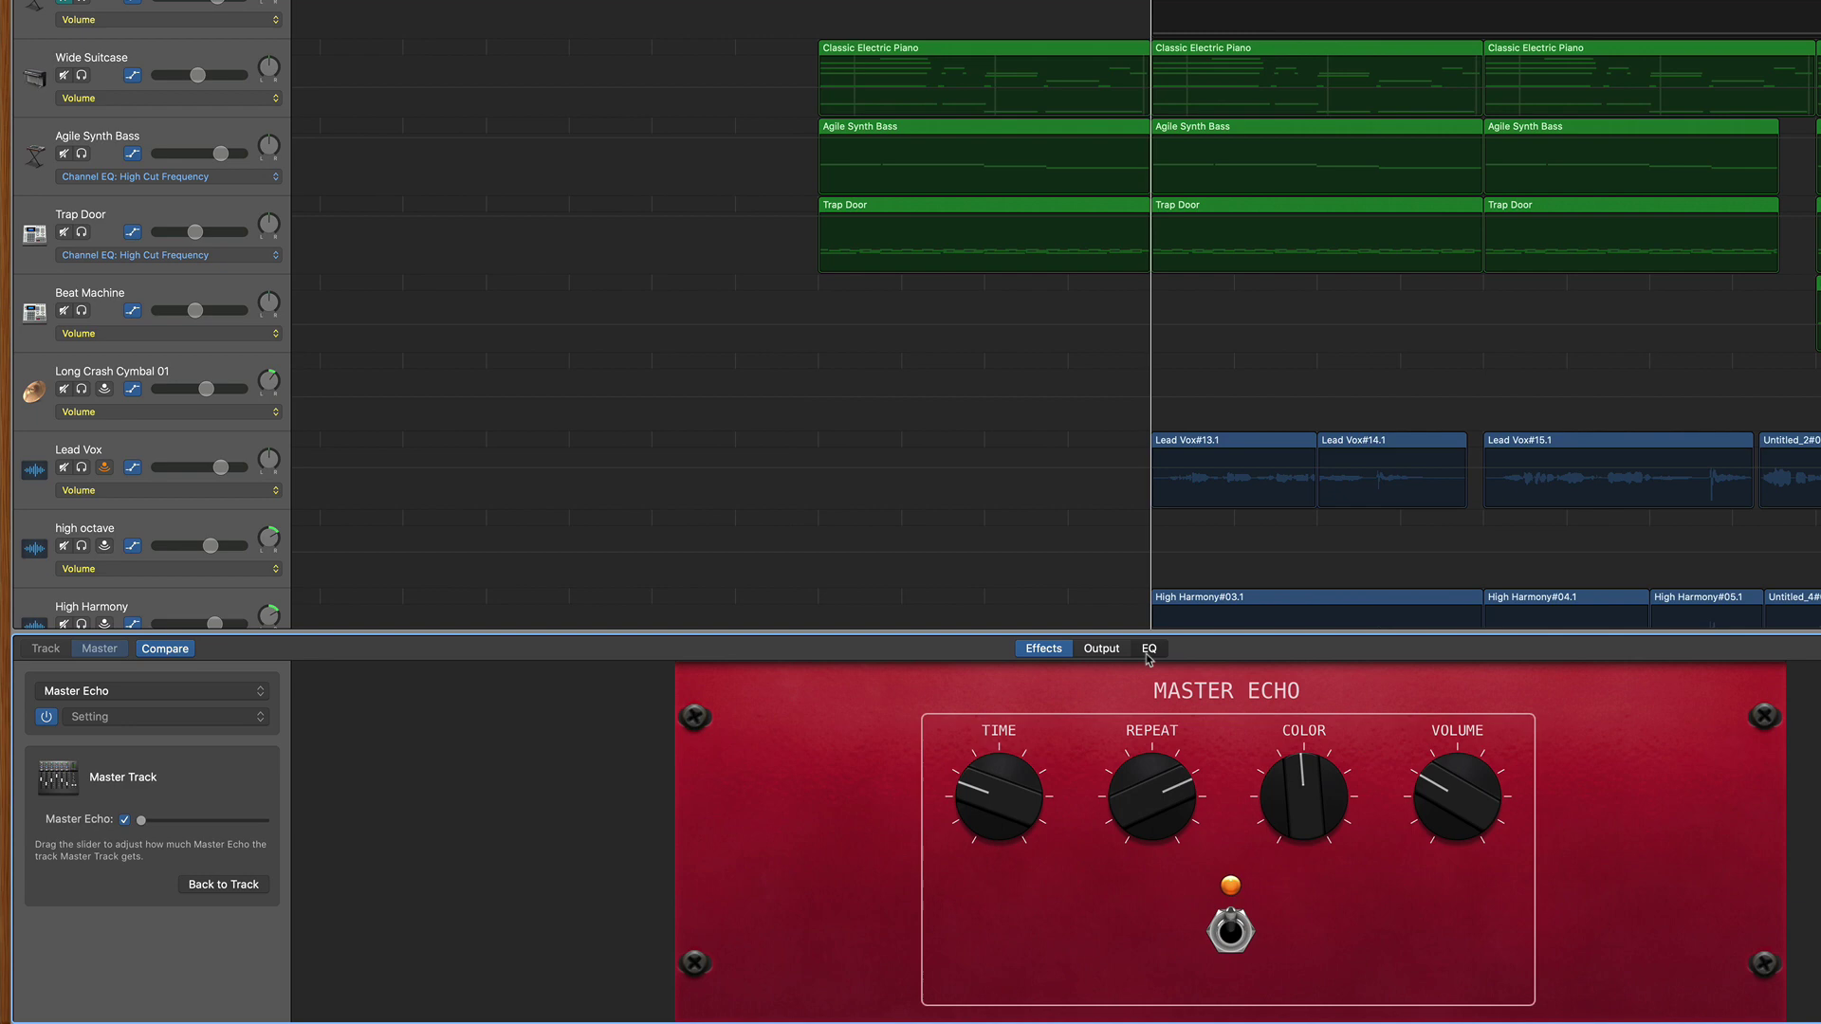
{"action": "left_click", "coordinate": [1147, 650]}
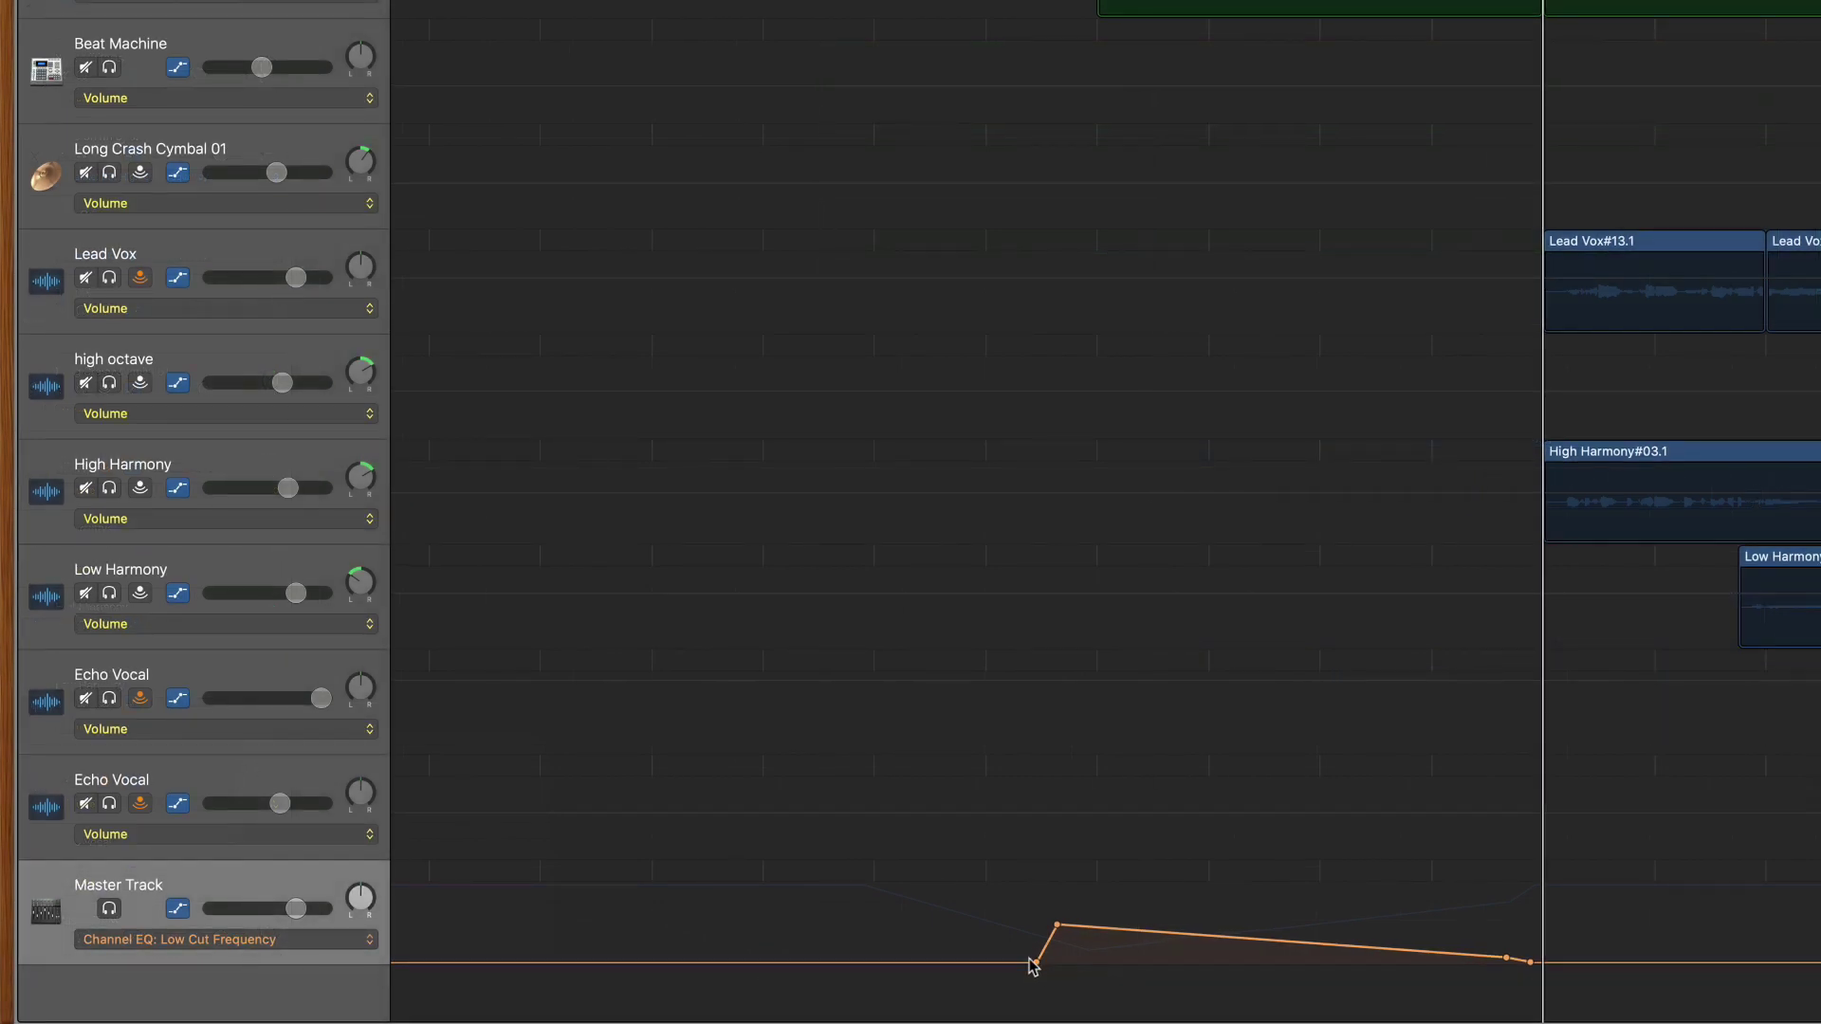
- Check the Master Track low-cut points, from the 660 Hz peak down to the final 20 Hz
{"action": "left_click", "coordinate": [1055, 927]}
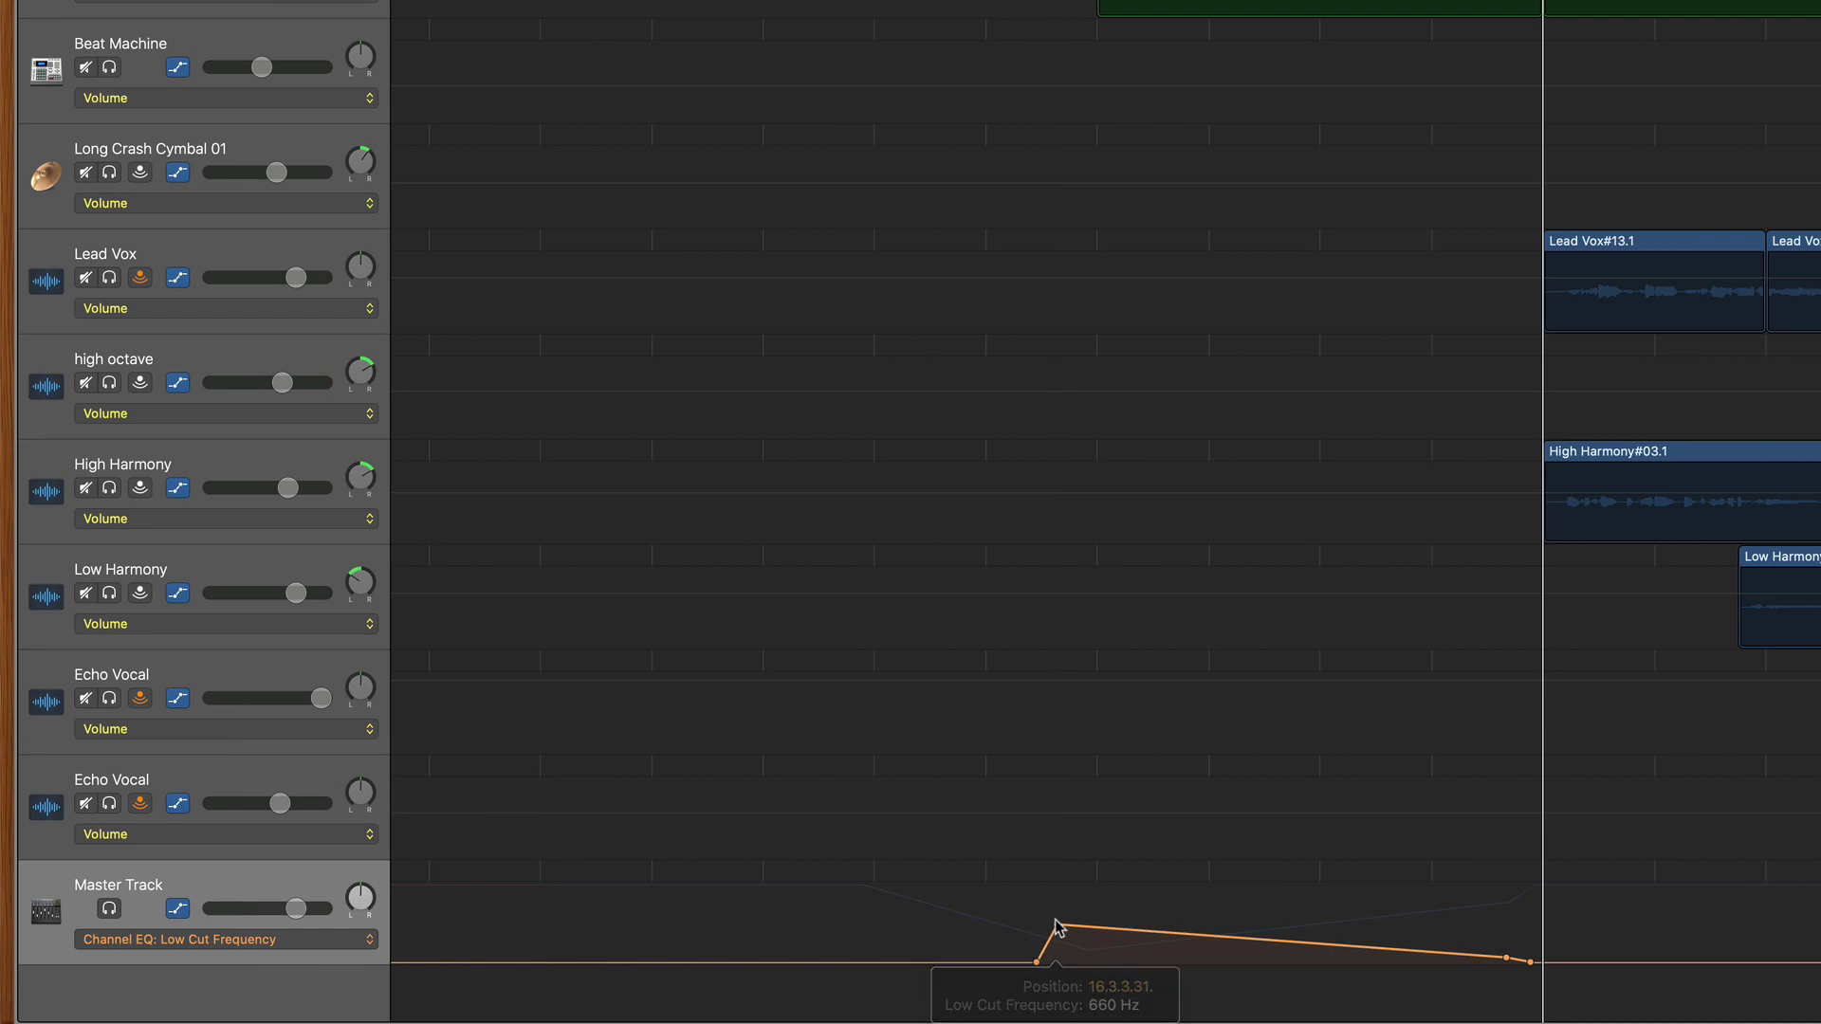
{"action": "left_click", "coordinate": [1503, 957]}
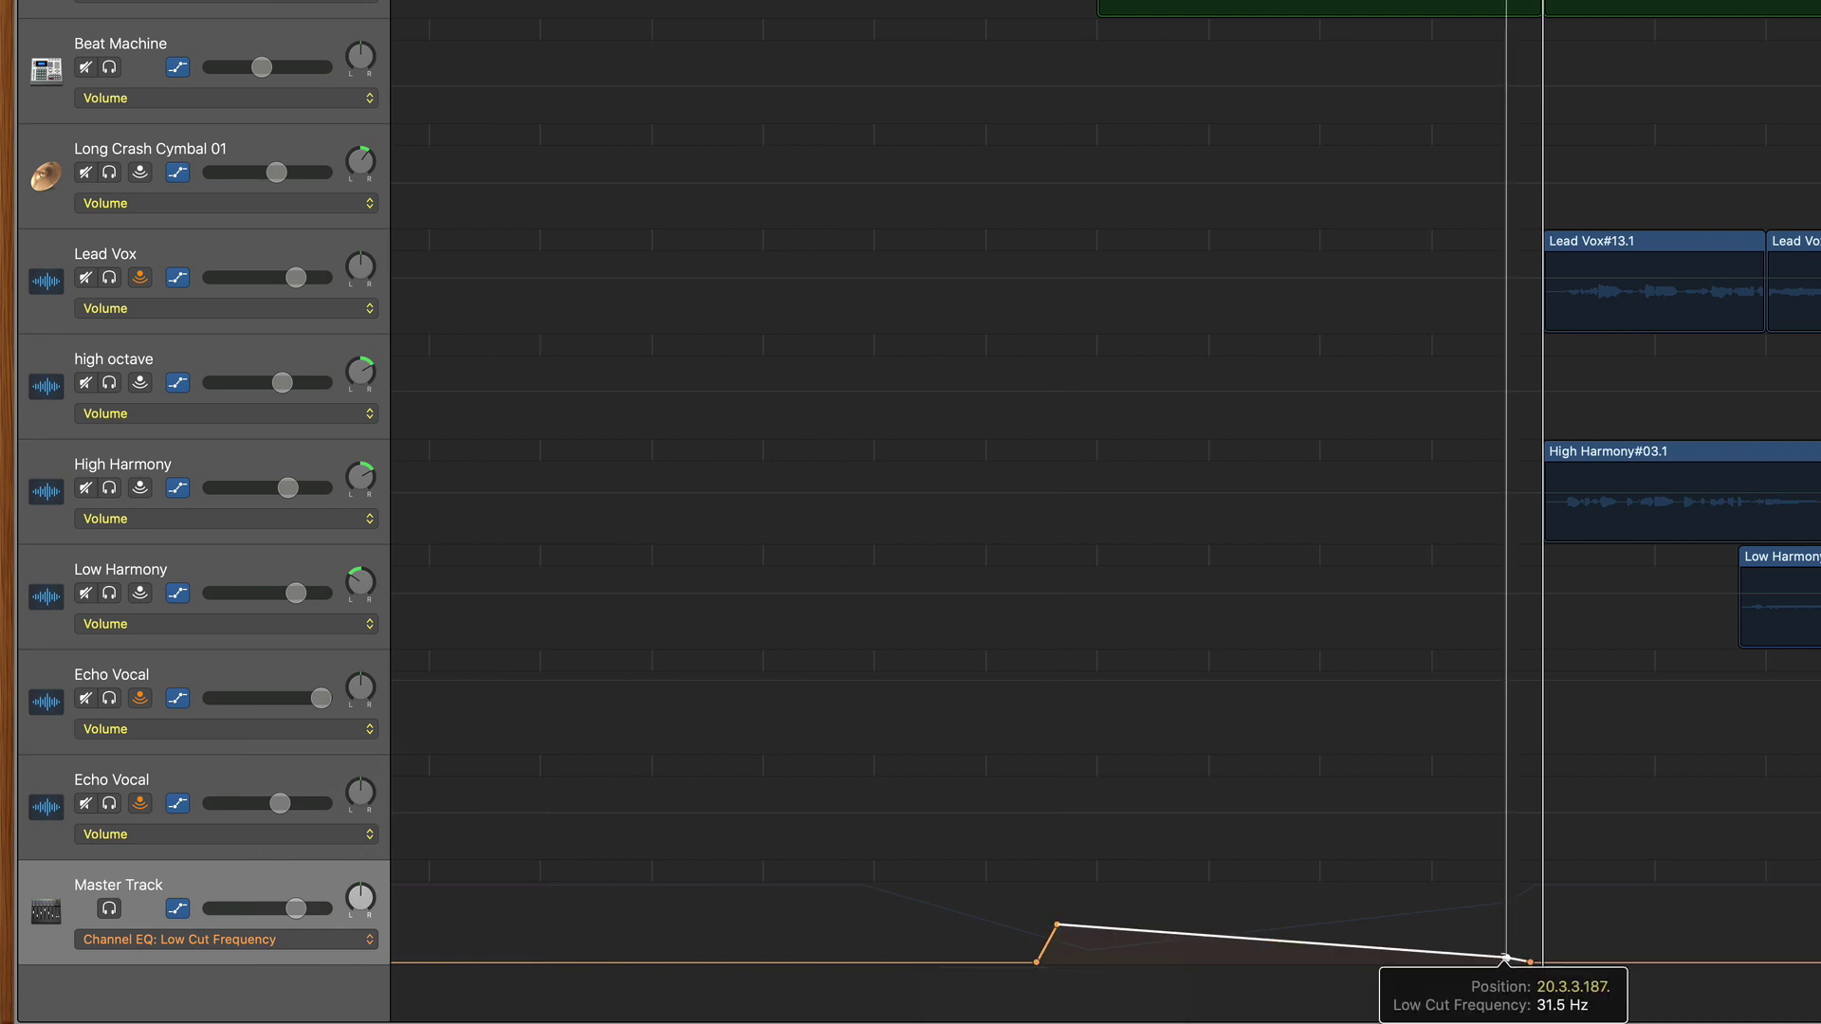
{"action": "left_click", "coordinate": [1529, 960]}
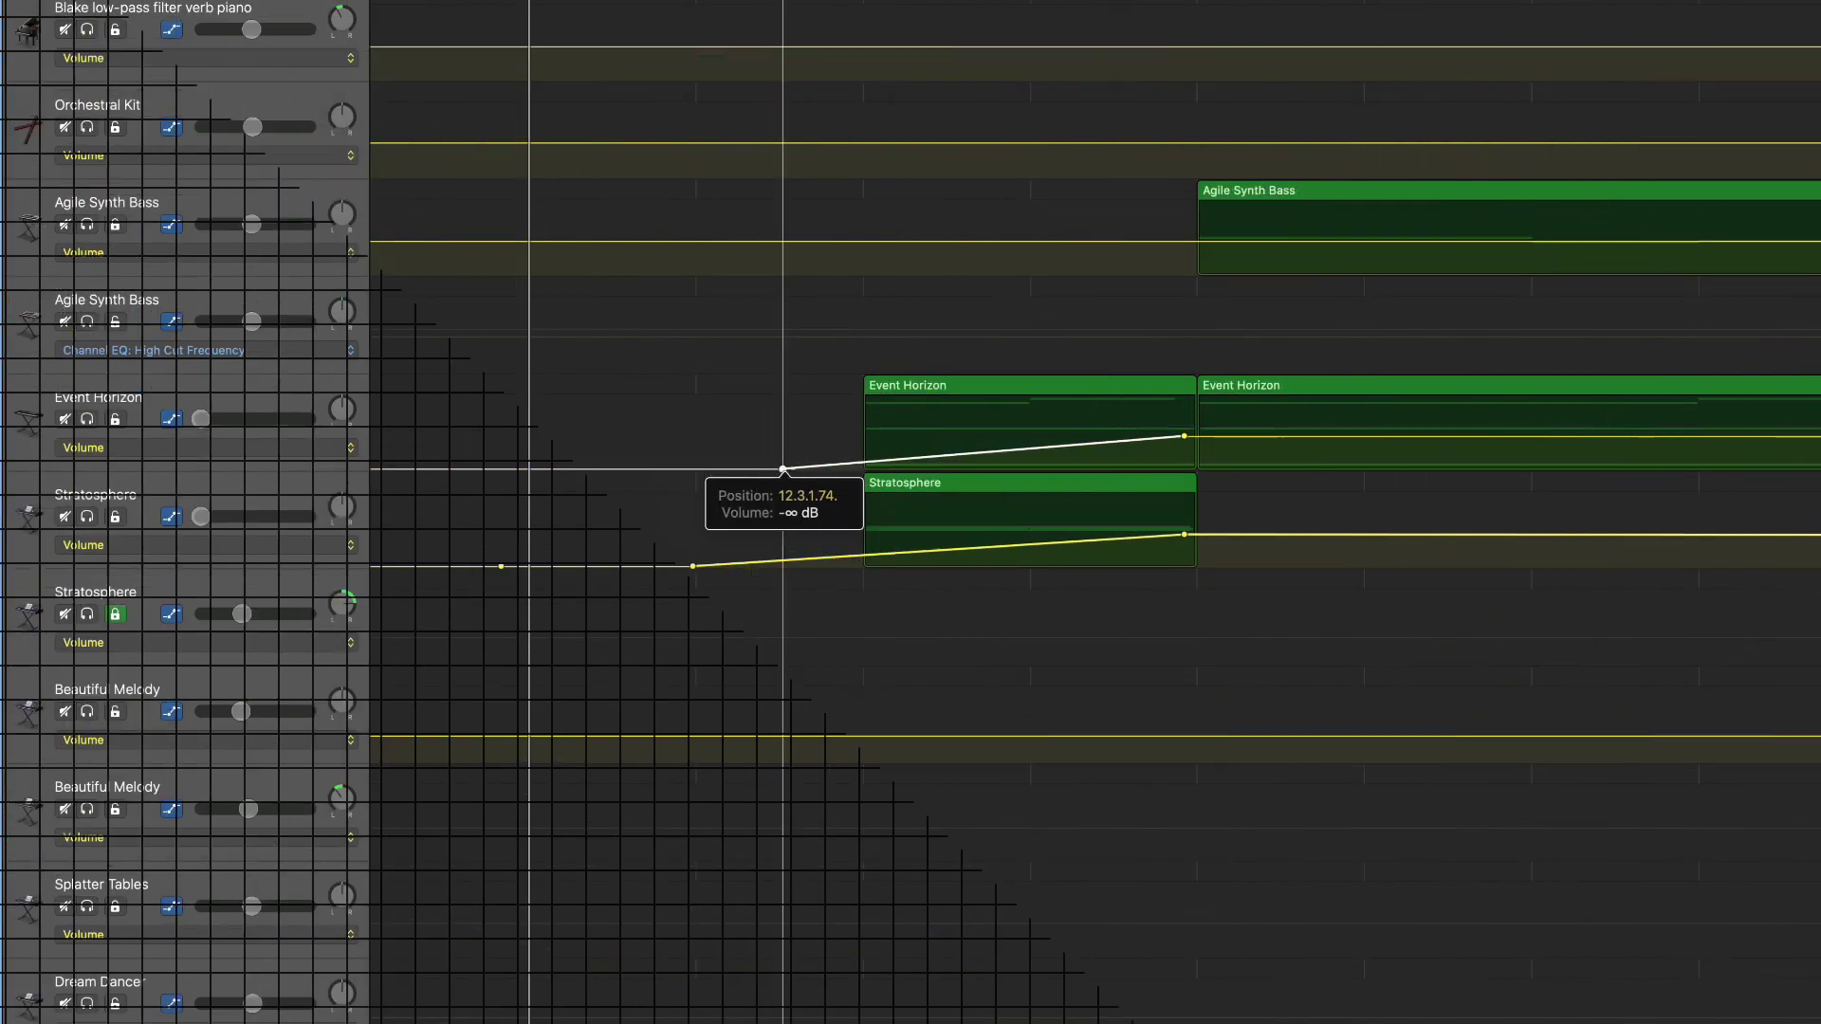
- Move the Event Horizon and Stratosphere -∞ dB fade-in starts closer to their regions and play them back
{"action": "left_click_drag", "start_coordinate": [783, 469], "coordinate": [801, 468]}
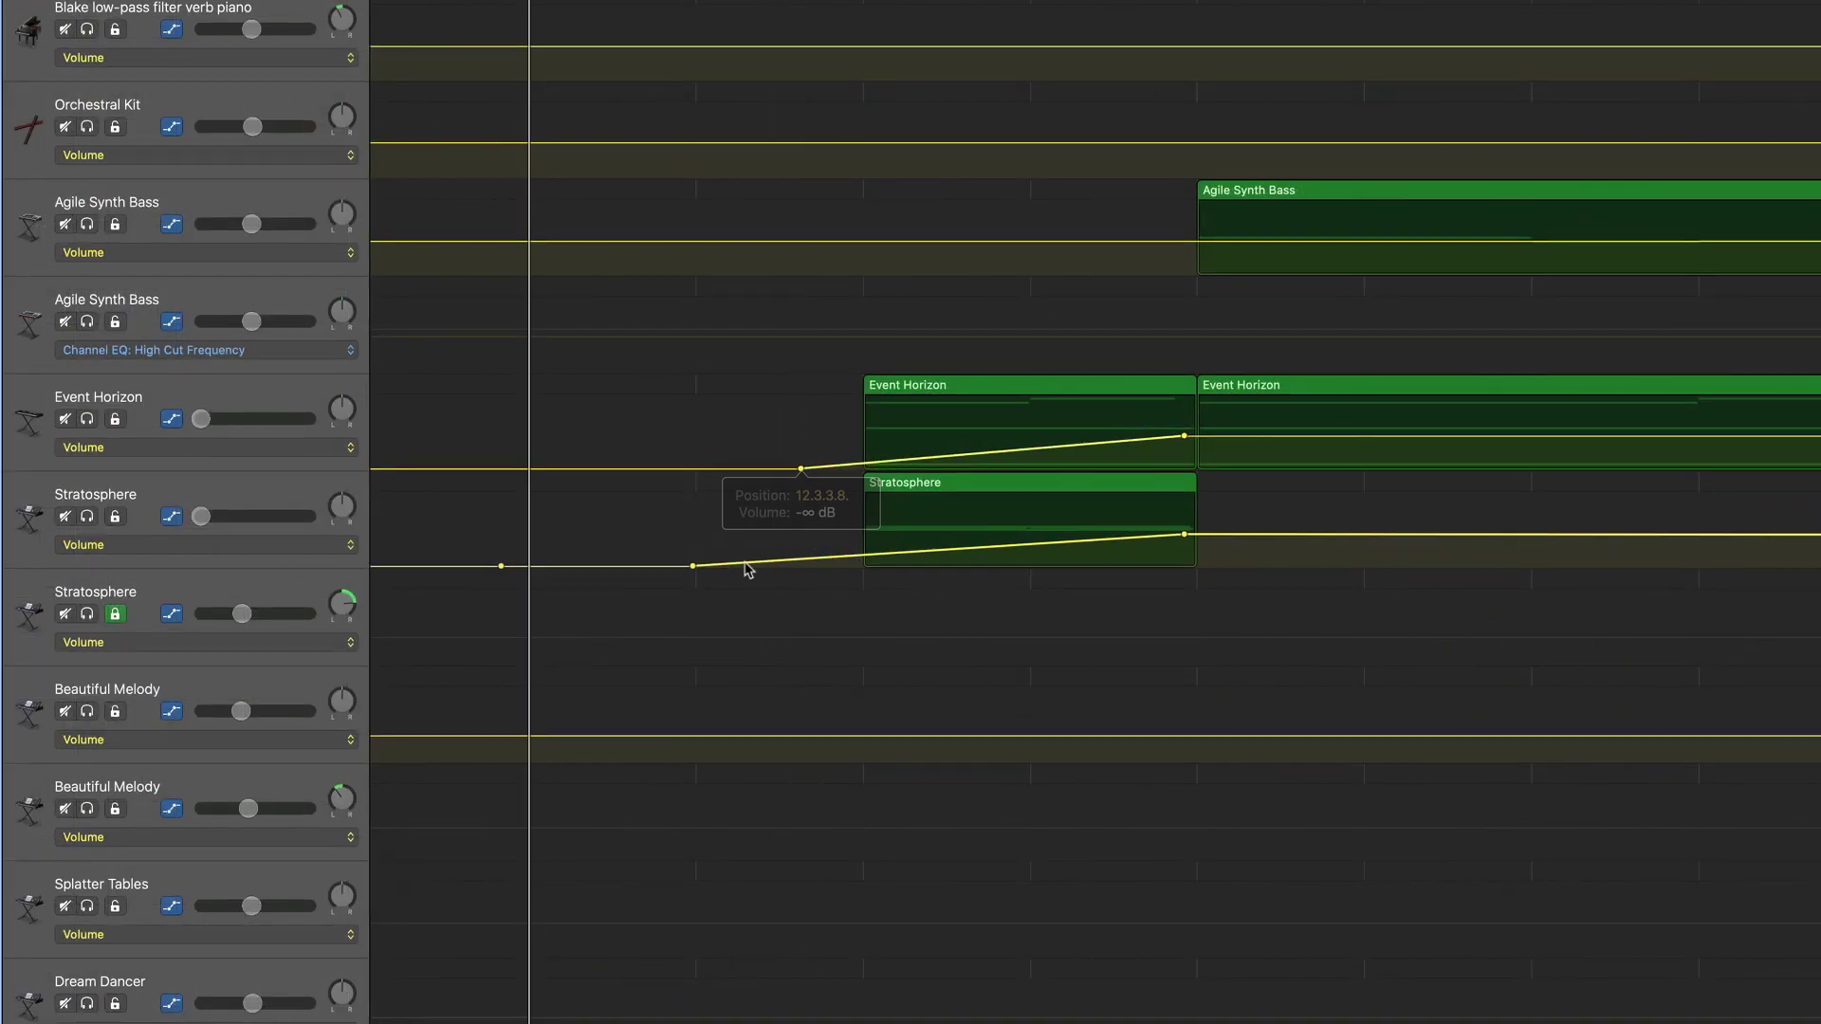
{"action": "left_click_drag", "start_coordinate": [694, 566], "coordinate": [803, 567]}
{"action": "key", "text": "space"}
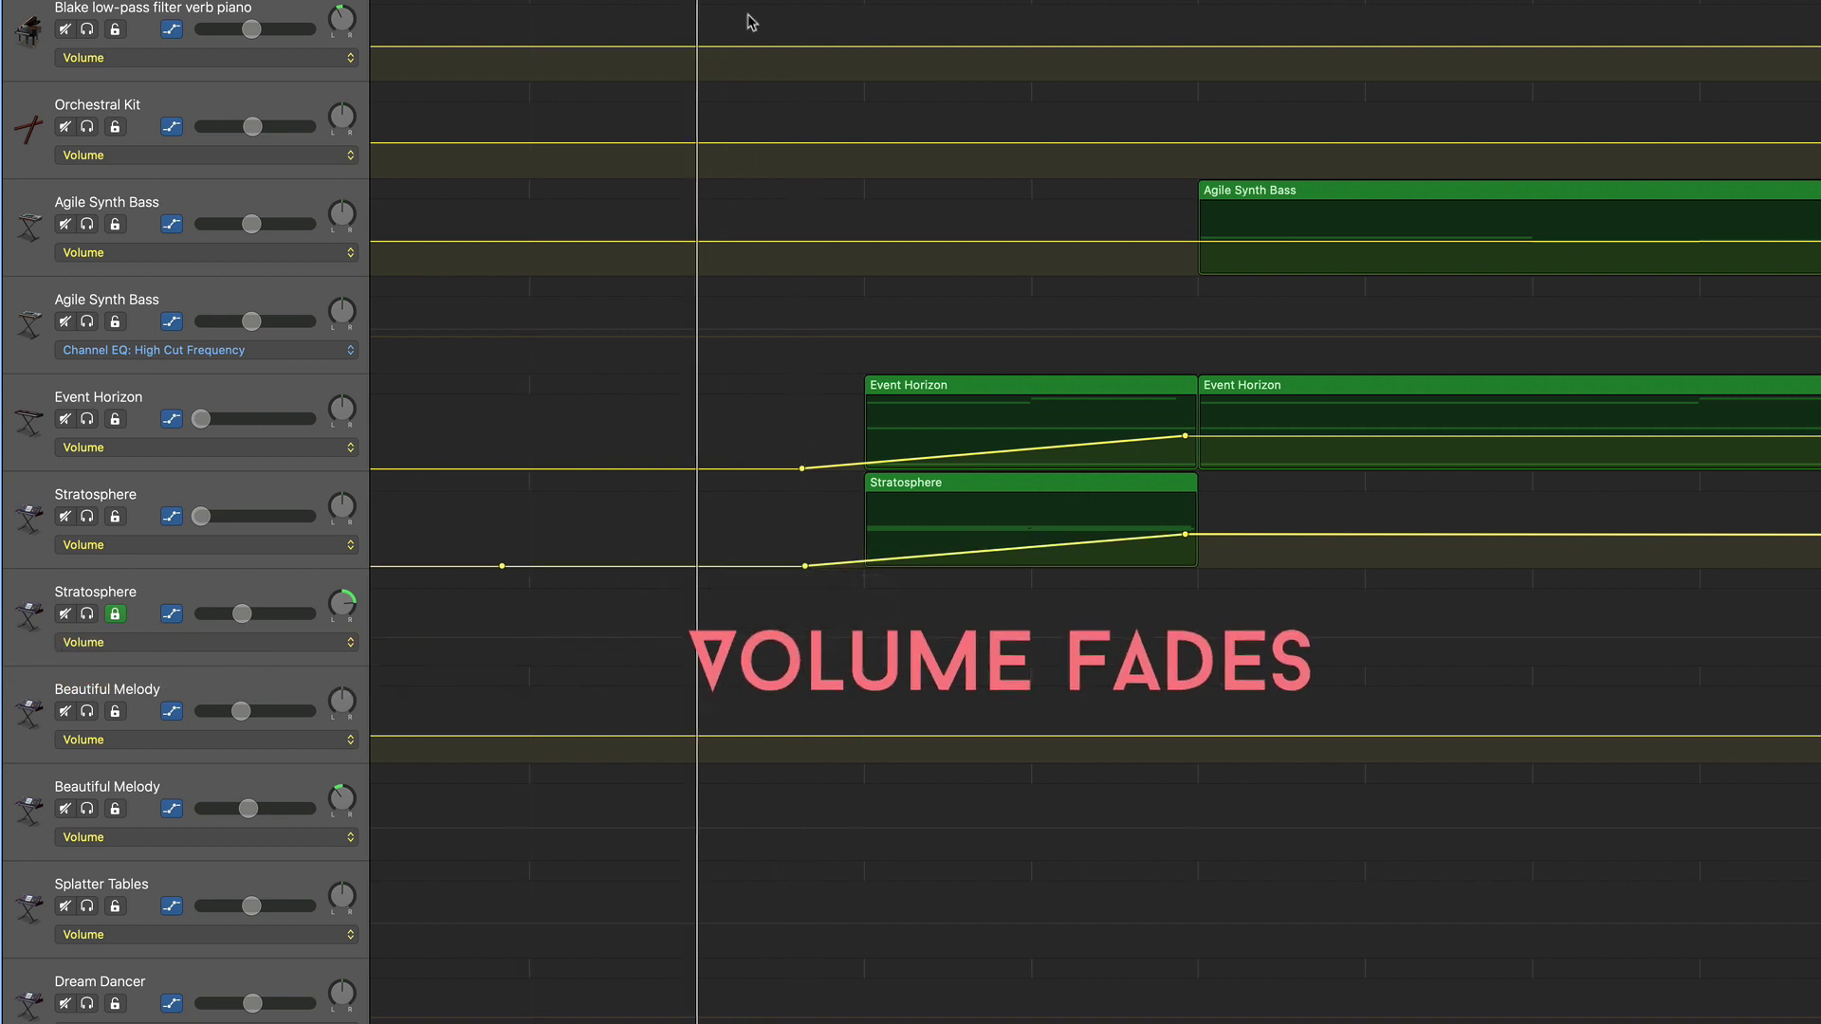
{"action": "scroll", "coordinate": [784, 65], "scroll_direction": "left", "scroll_amount": 2}
{"action": "scroll", "coordinate": [789, 65], "scroll_direction": "left", "scroll_amount": 3}
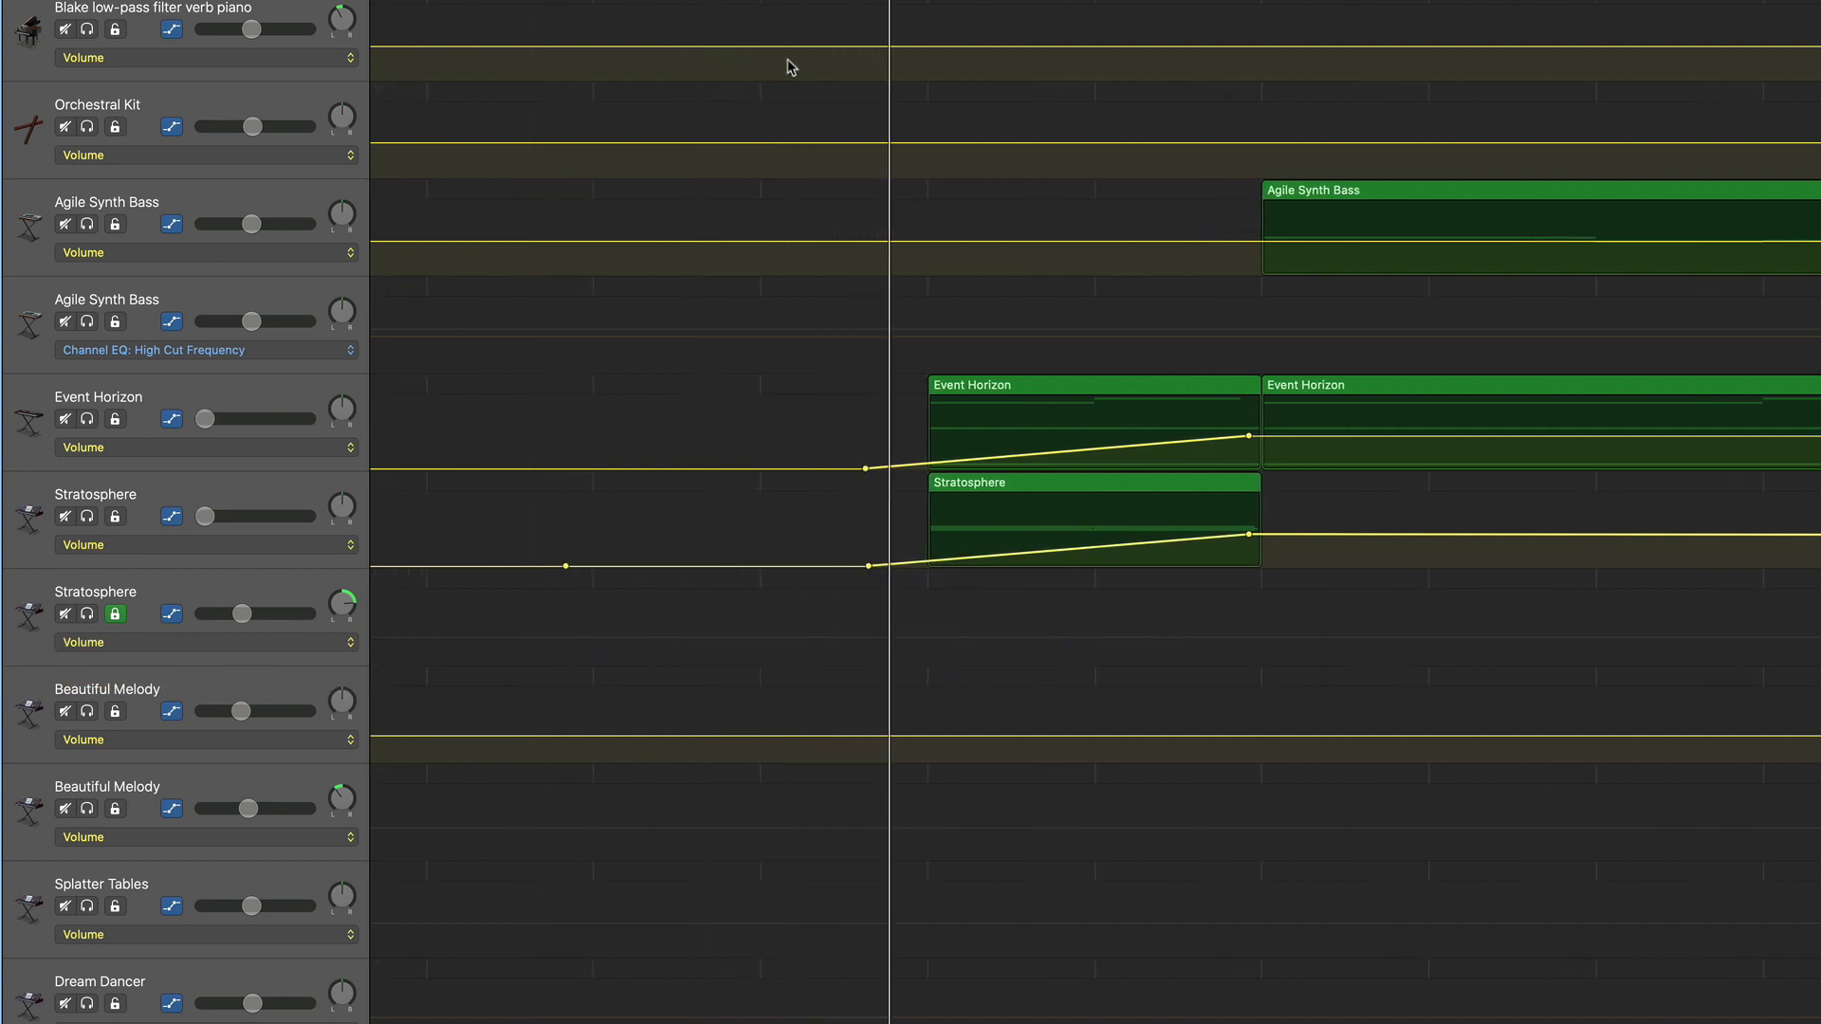
{"action": "scroll", "coordinate": [789, 66], "scroll_direction": "left", "scroll_amount": 3}
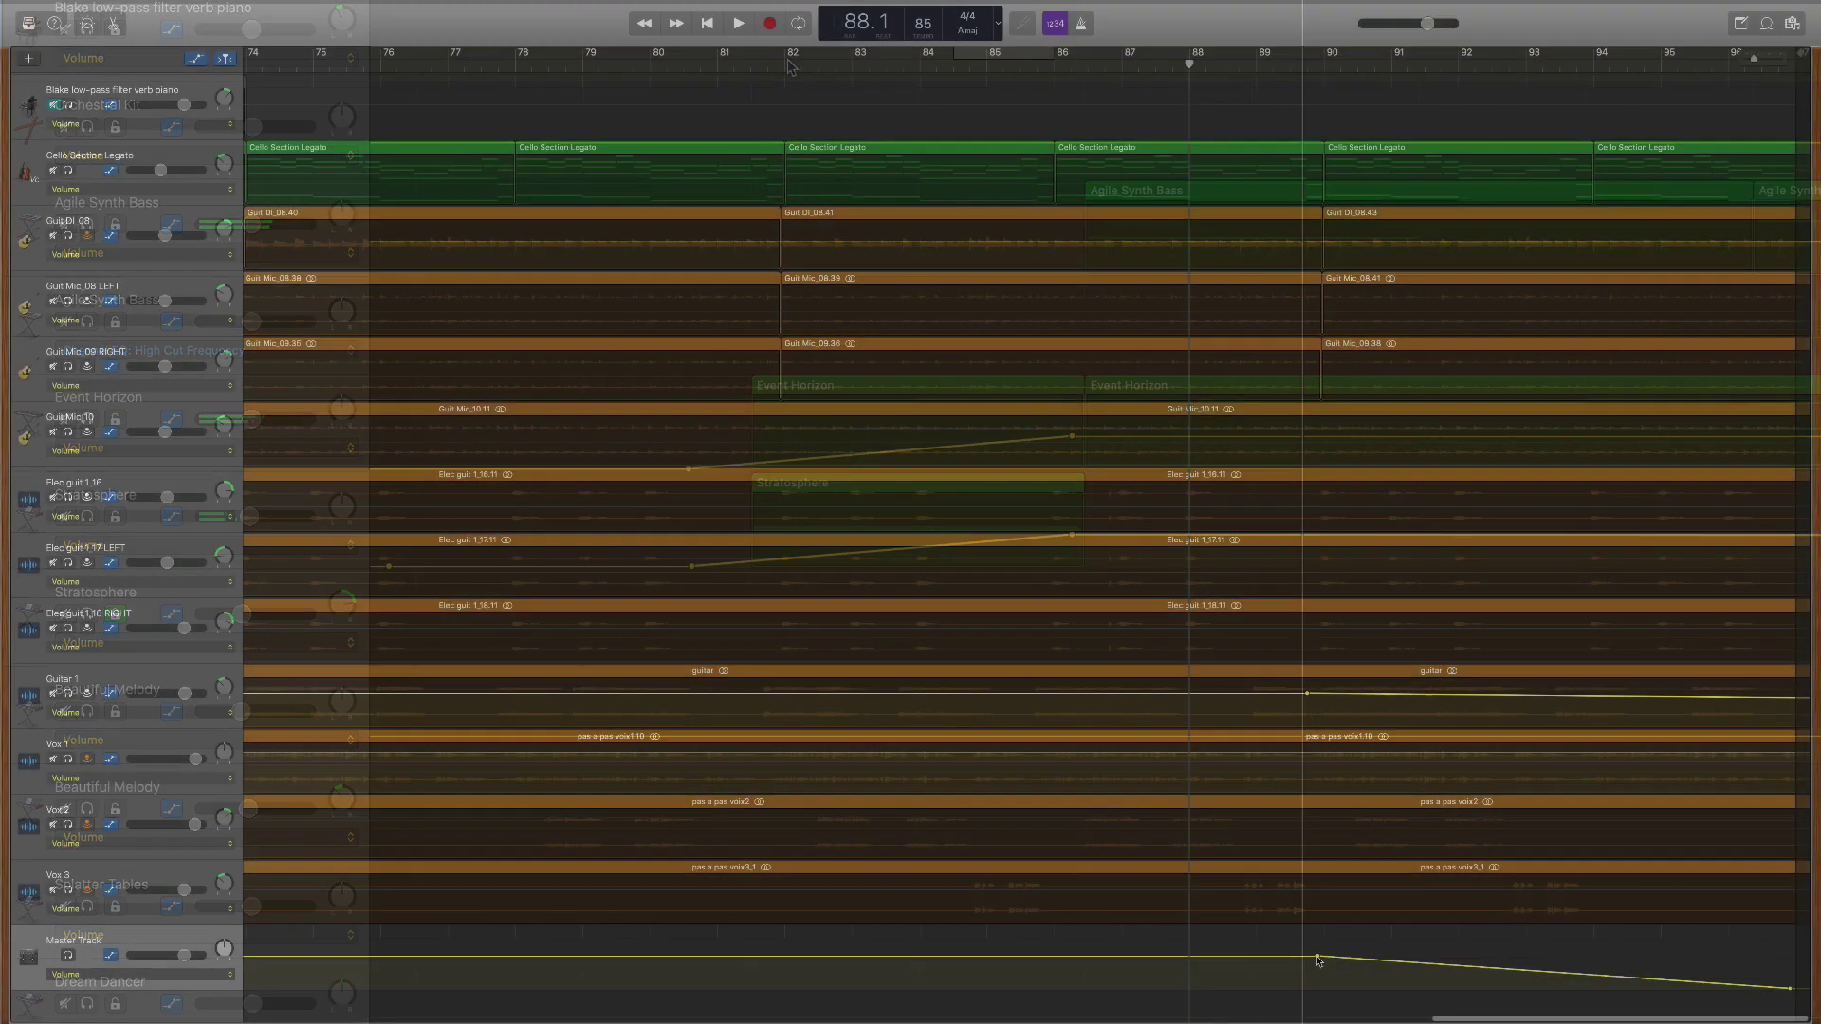
- Raise the Master Track fade-out's end point to -25.4 dB and play it back
{"action": "left_click_drag", "start_coordinate": [1794, 993], "coordinate": [1790, 982]}
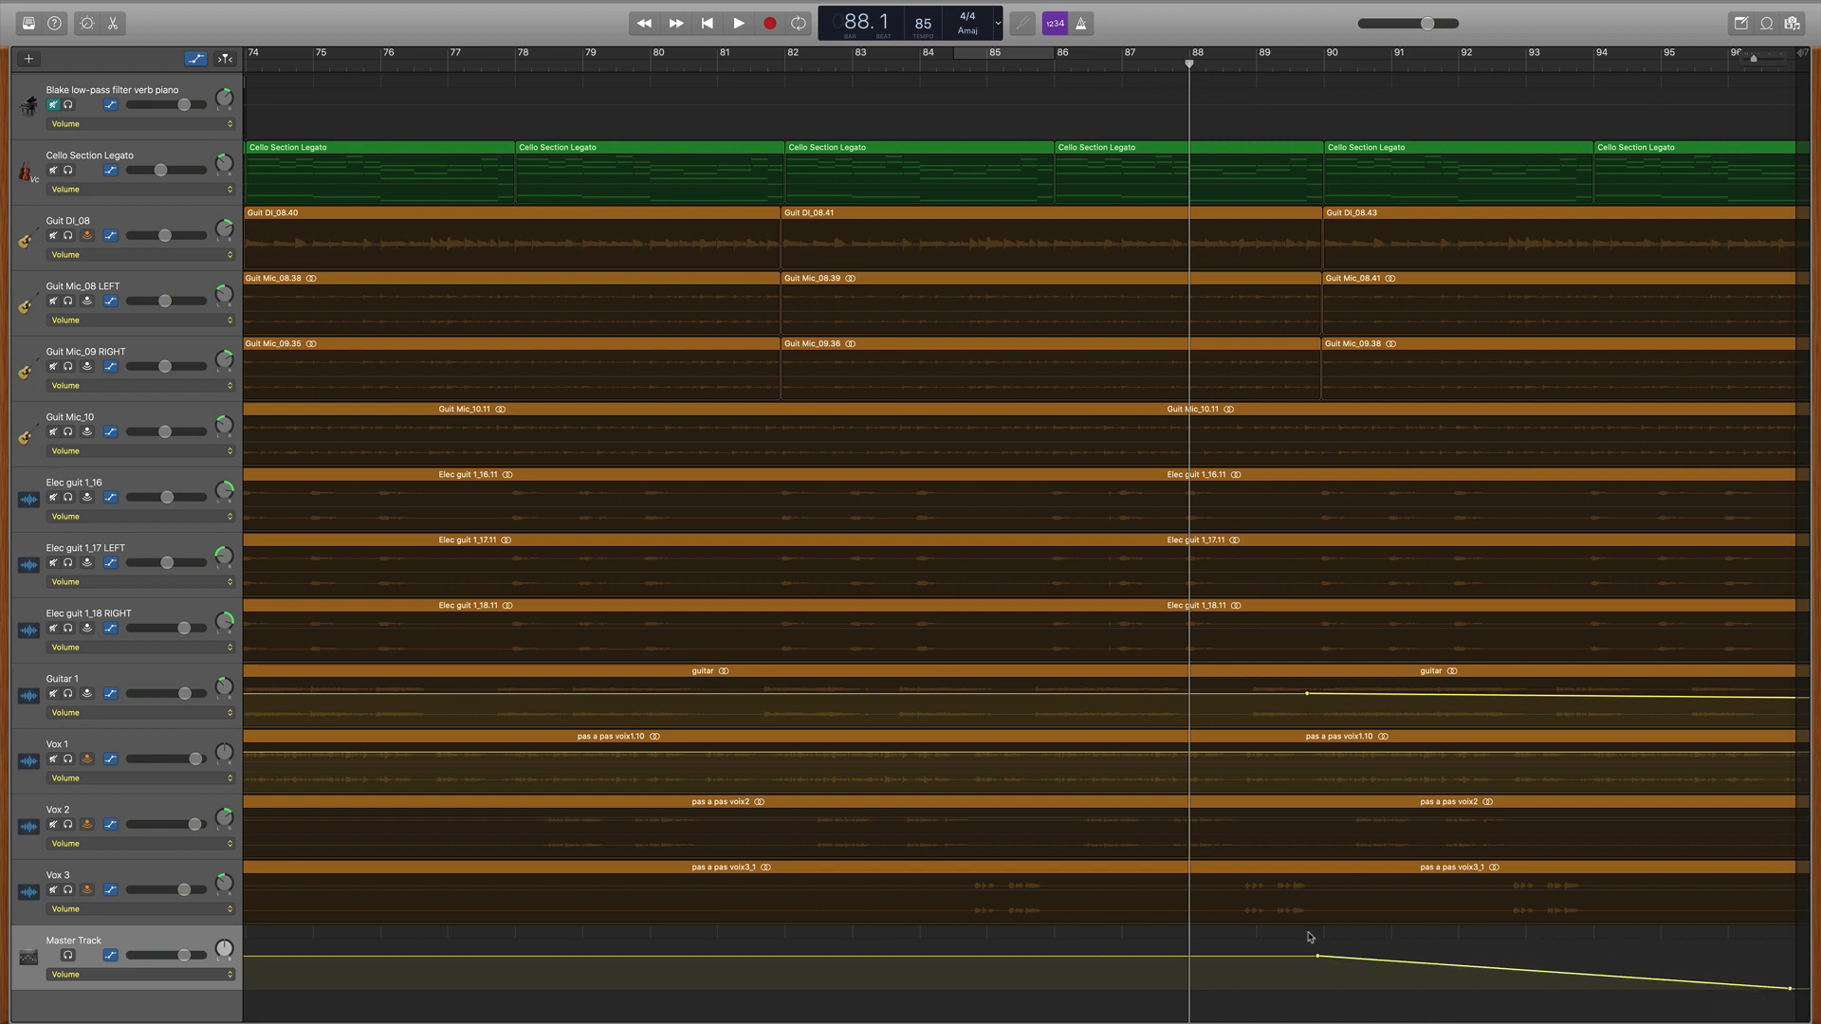
{"action": "key", "text": "space"}
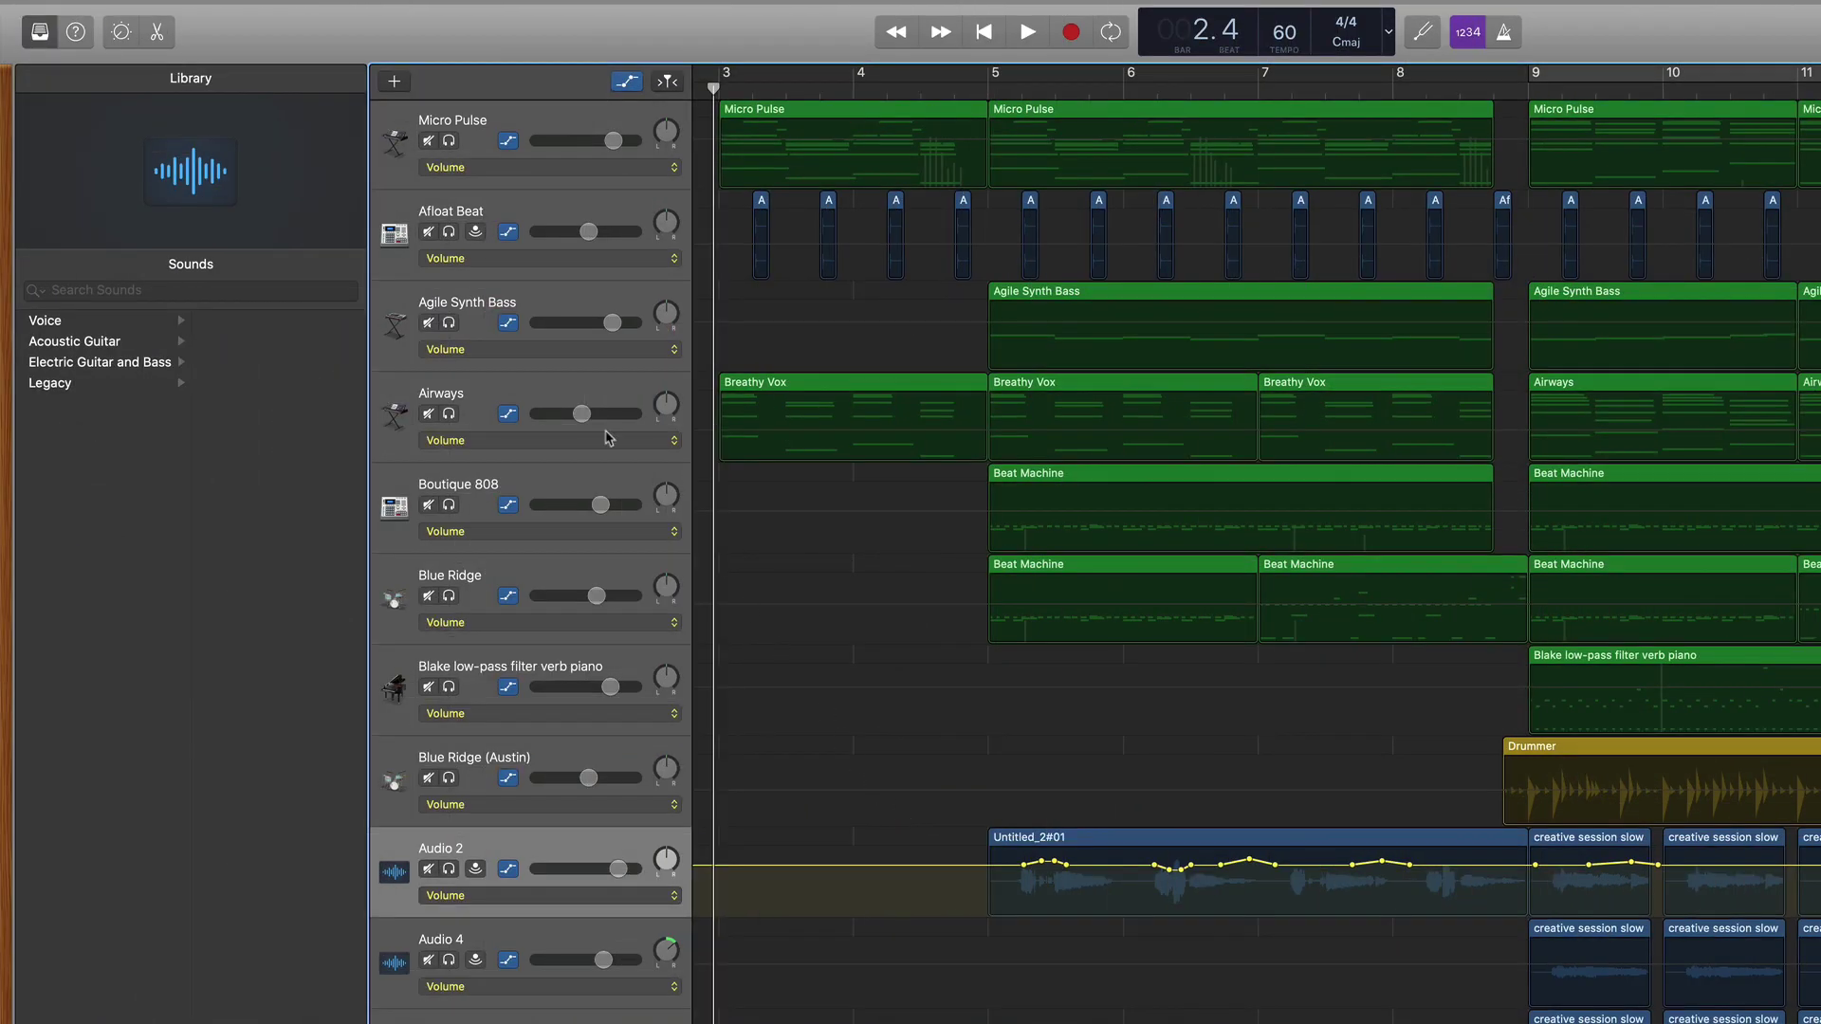
- Delete all automation from the Audio 2 track using the Mix menu
{"action": "left_click", "coordinate": [366, 11]}
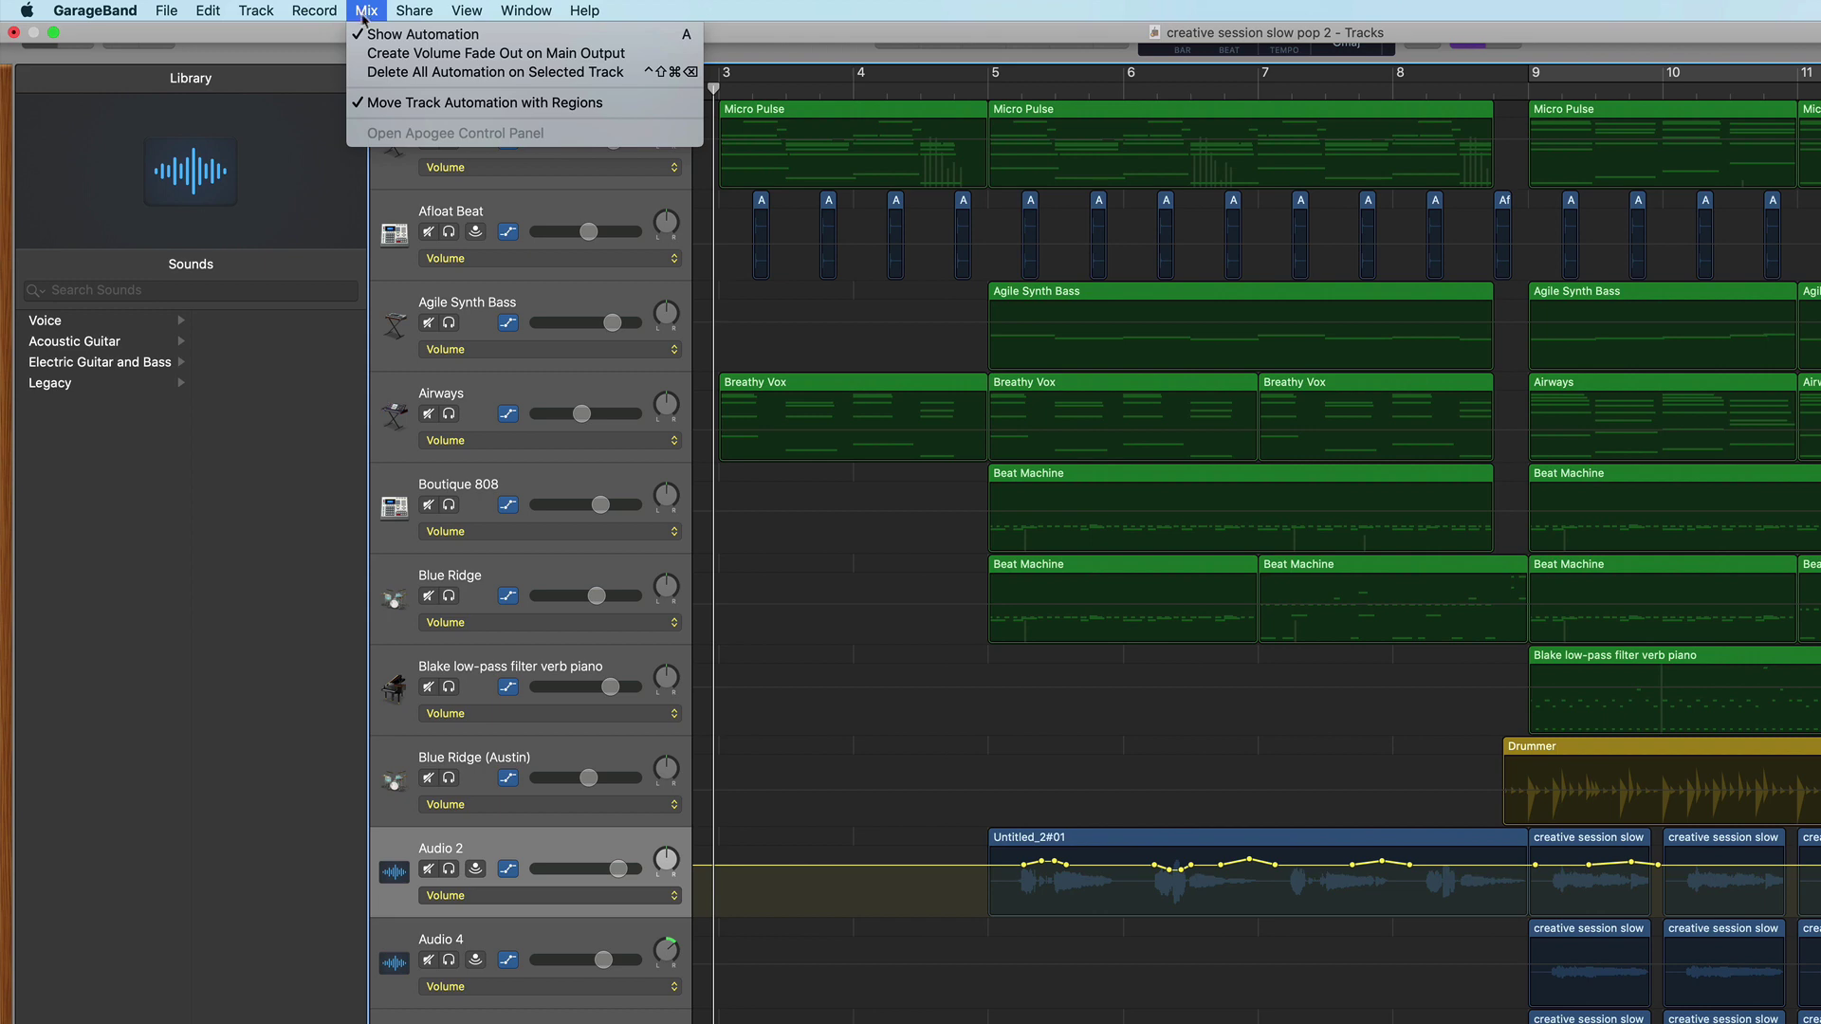
{"action": "left_click", "coordinate": [379, 73]}
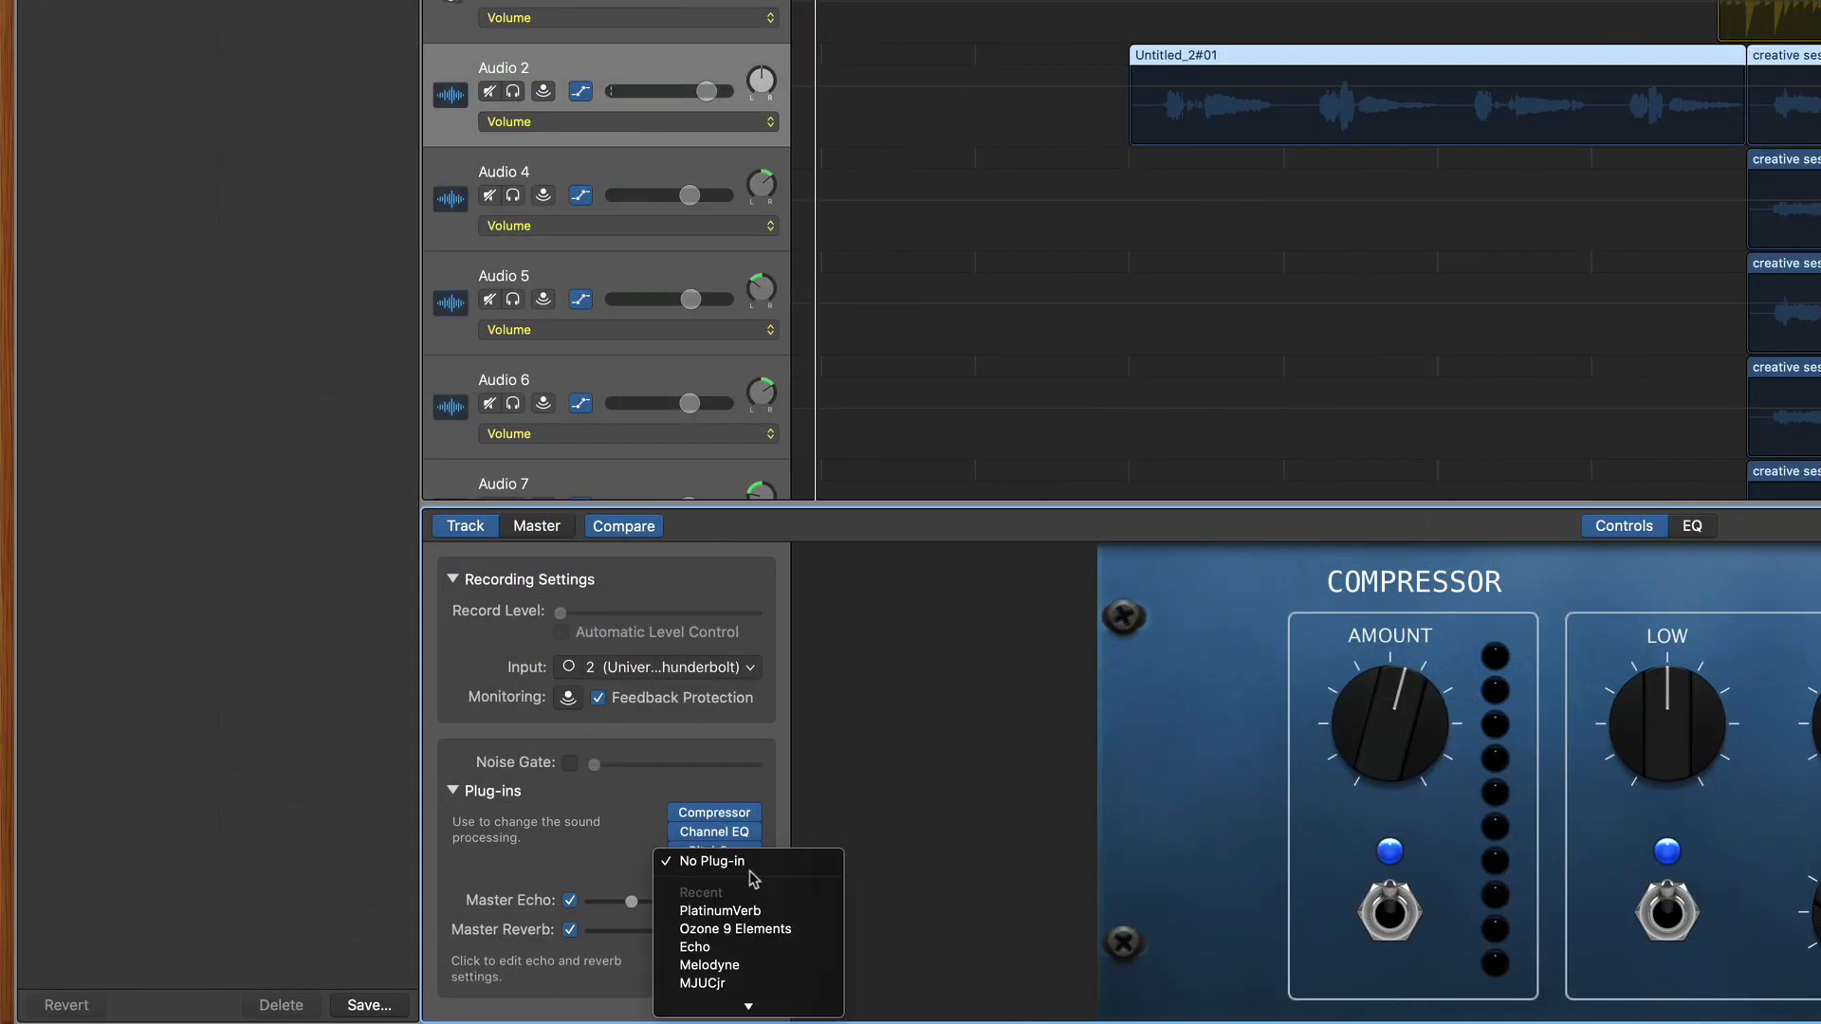
- Insert PlatinumVerb on Audio 2 and show its PtVerb automation parameters
{"action": "mouse_move", "coordinate": [775, 944]}
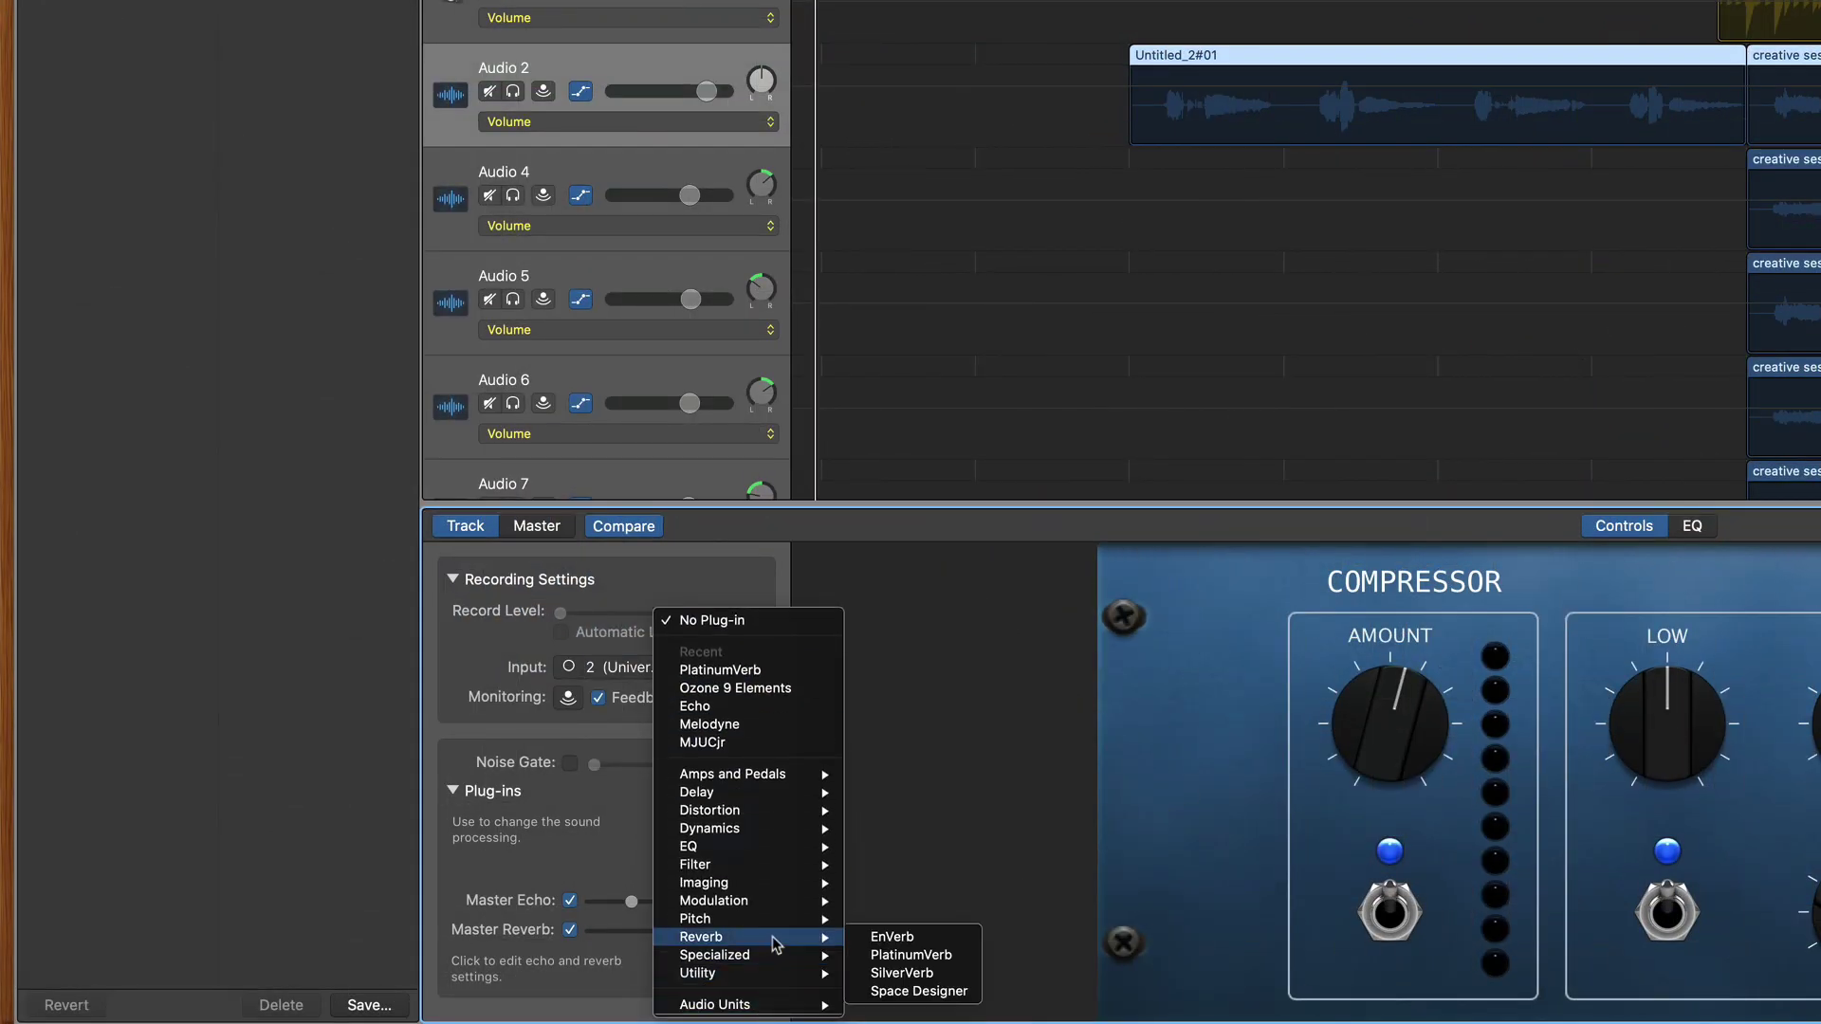
{"action": "left_click", "coordinate": [875, 955]}
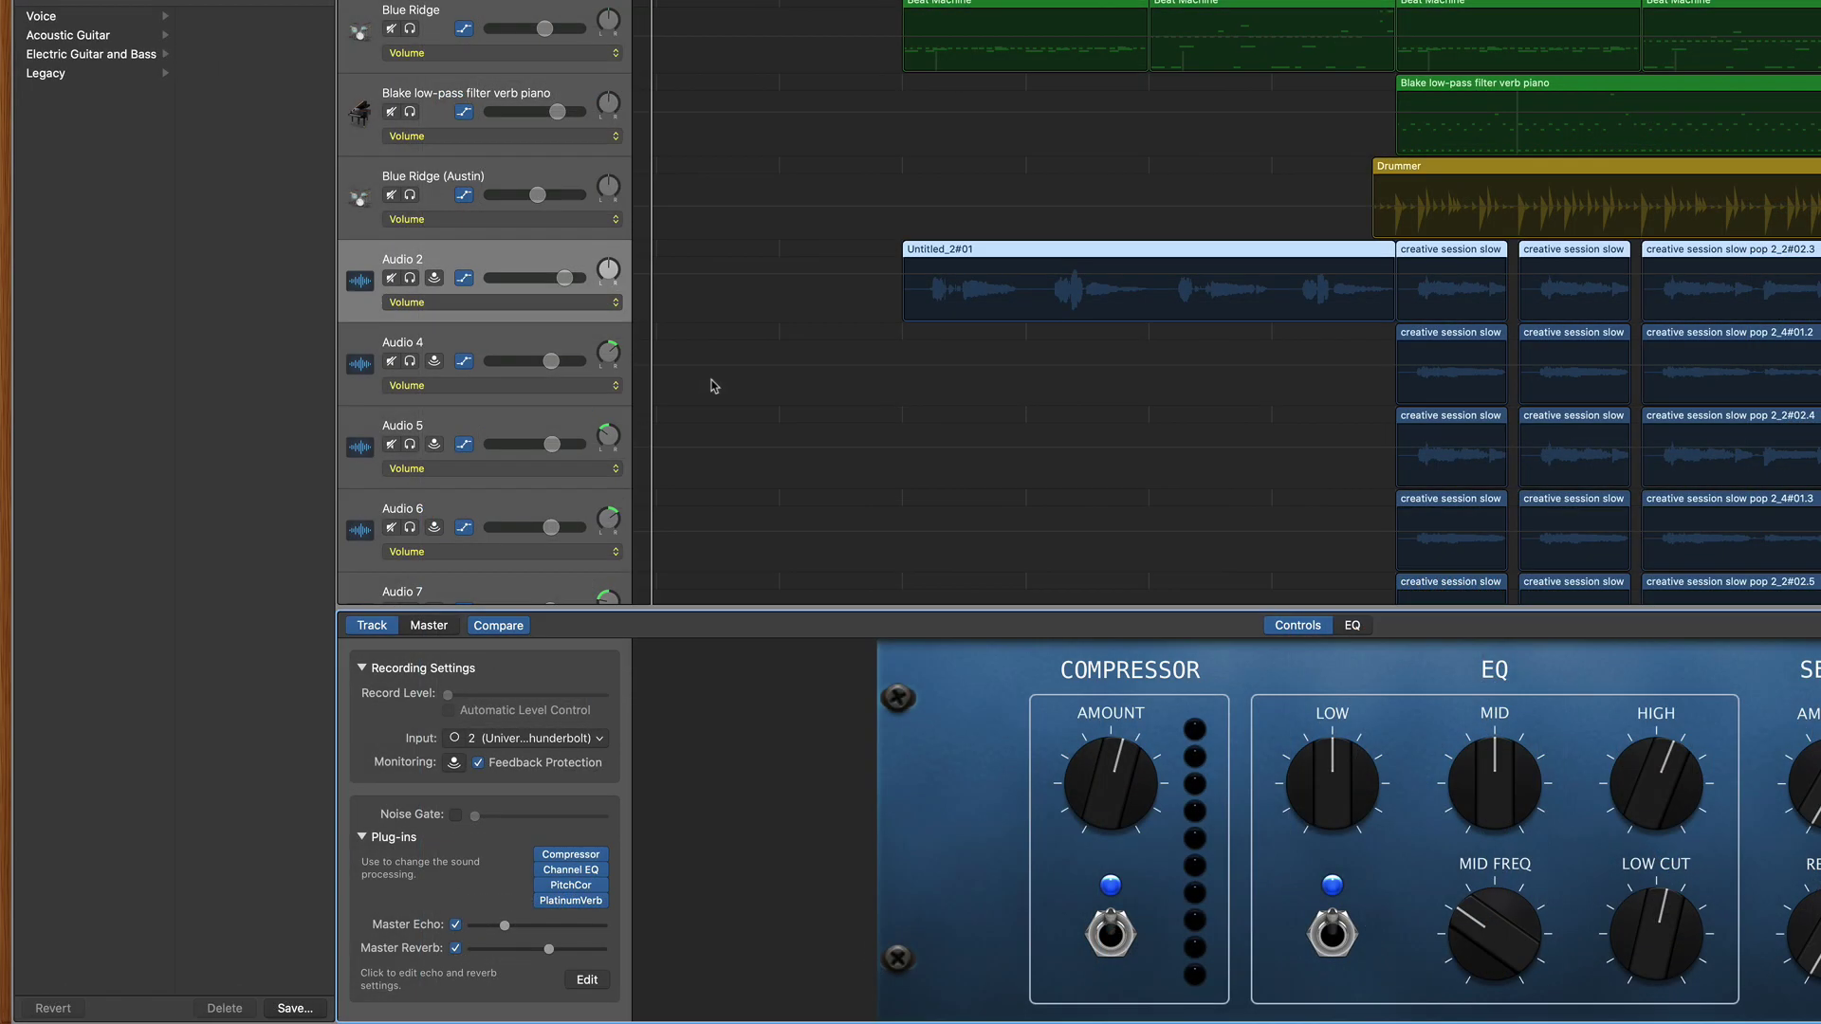
{"action": "left_click", "coordinate": [593, 307]}
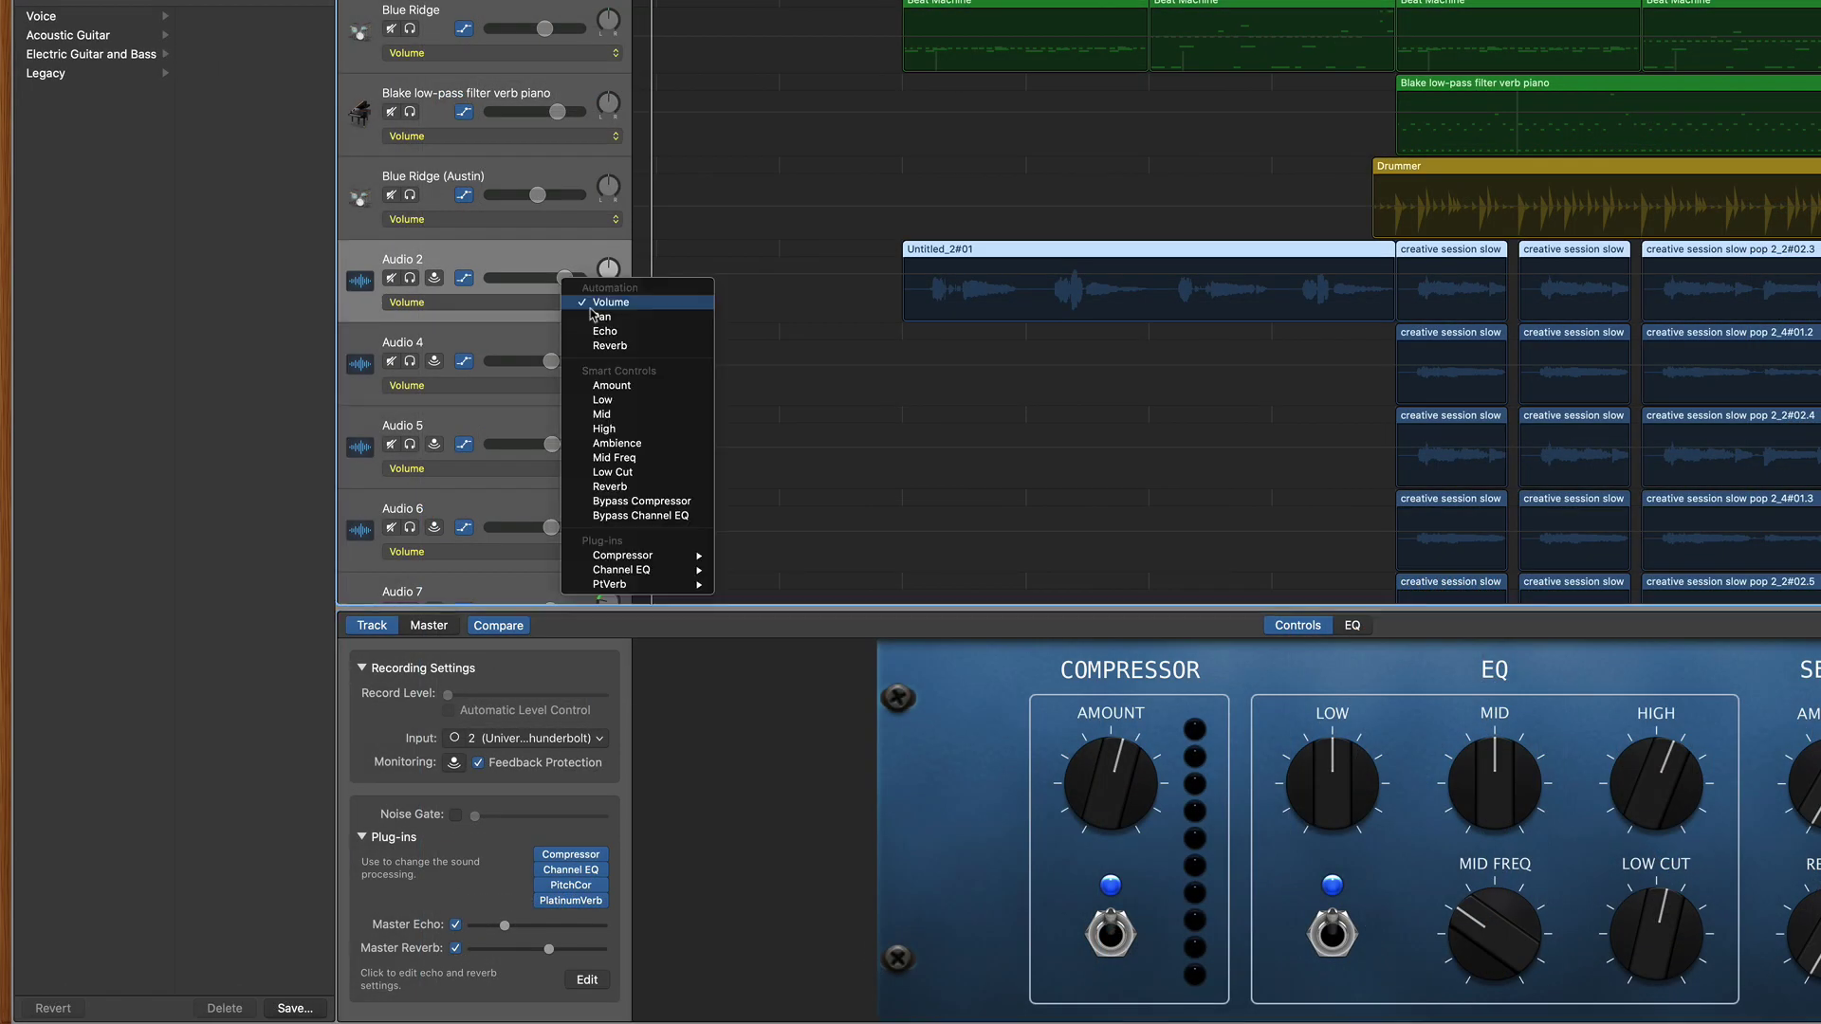
{"action": "mouse_move", "coordinate": [678, 585]}
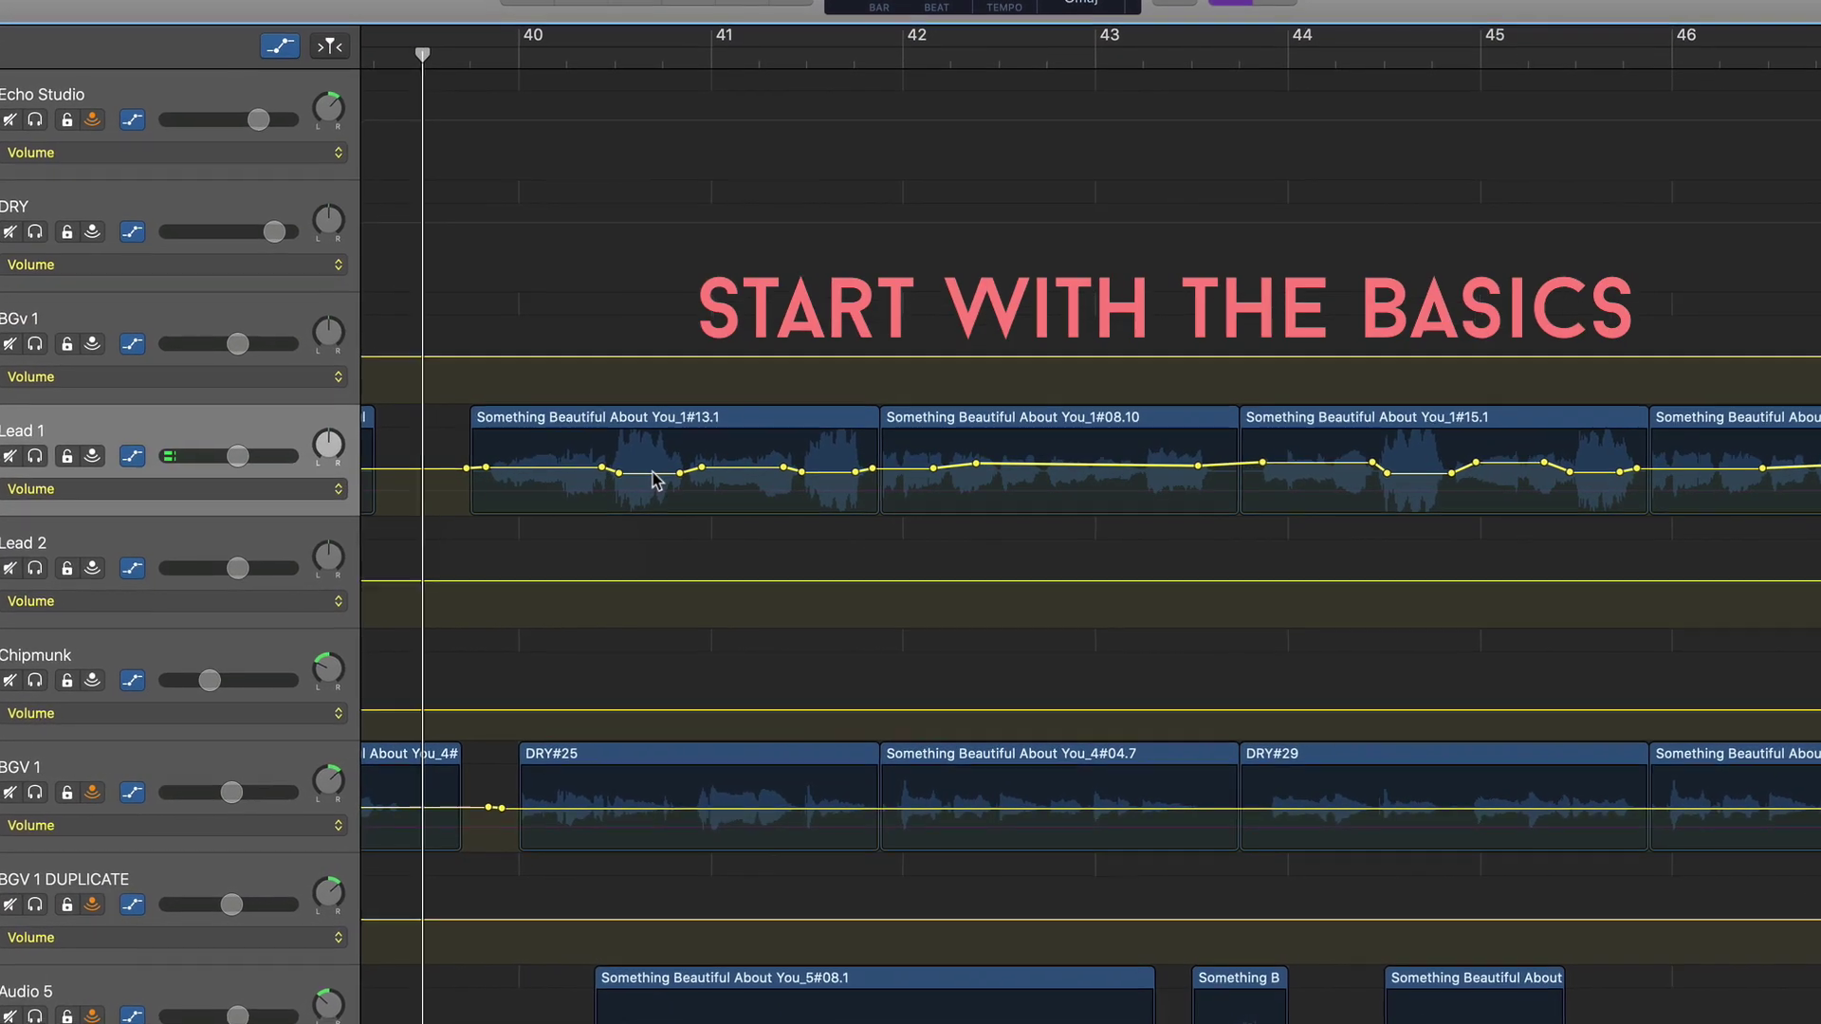
- Drag the Lead 1 volume segment down to about -6.4 dB and check its level
{"action": "left_click_drag", "start_coordinate": [658, 479], "coordinate": [713, 443]}
{"action": "left_click", "coordinate": [805, 429]}
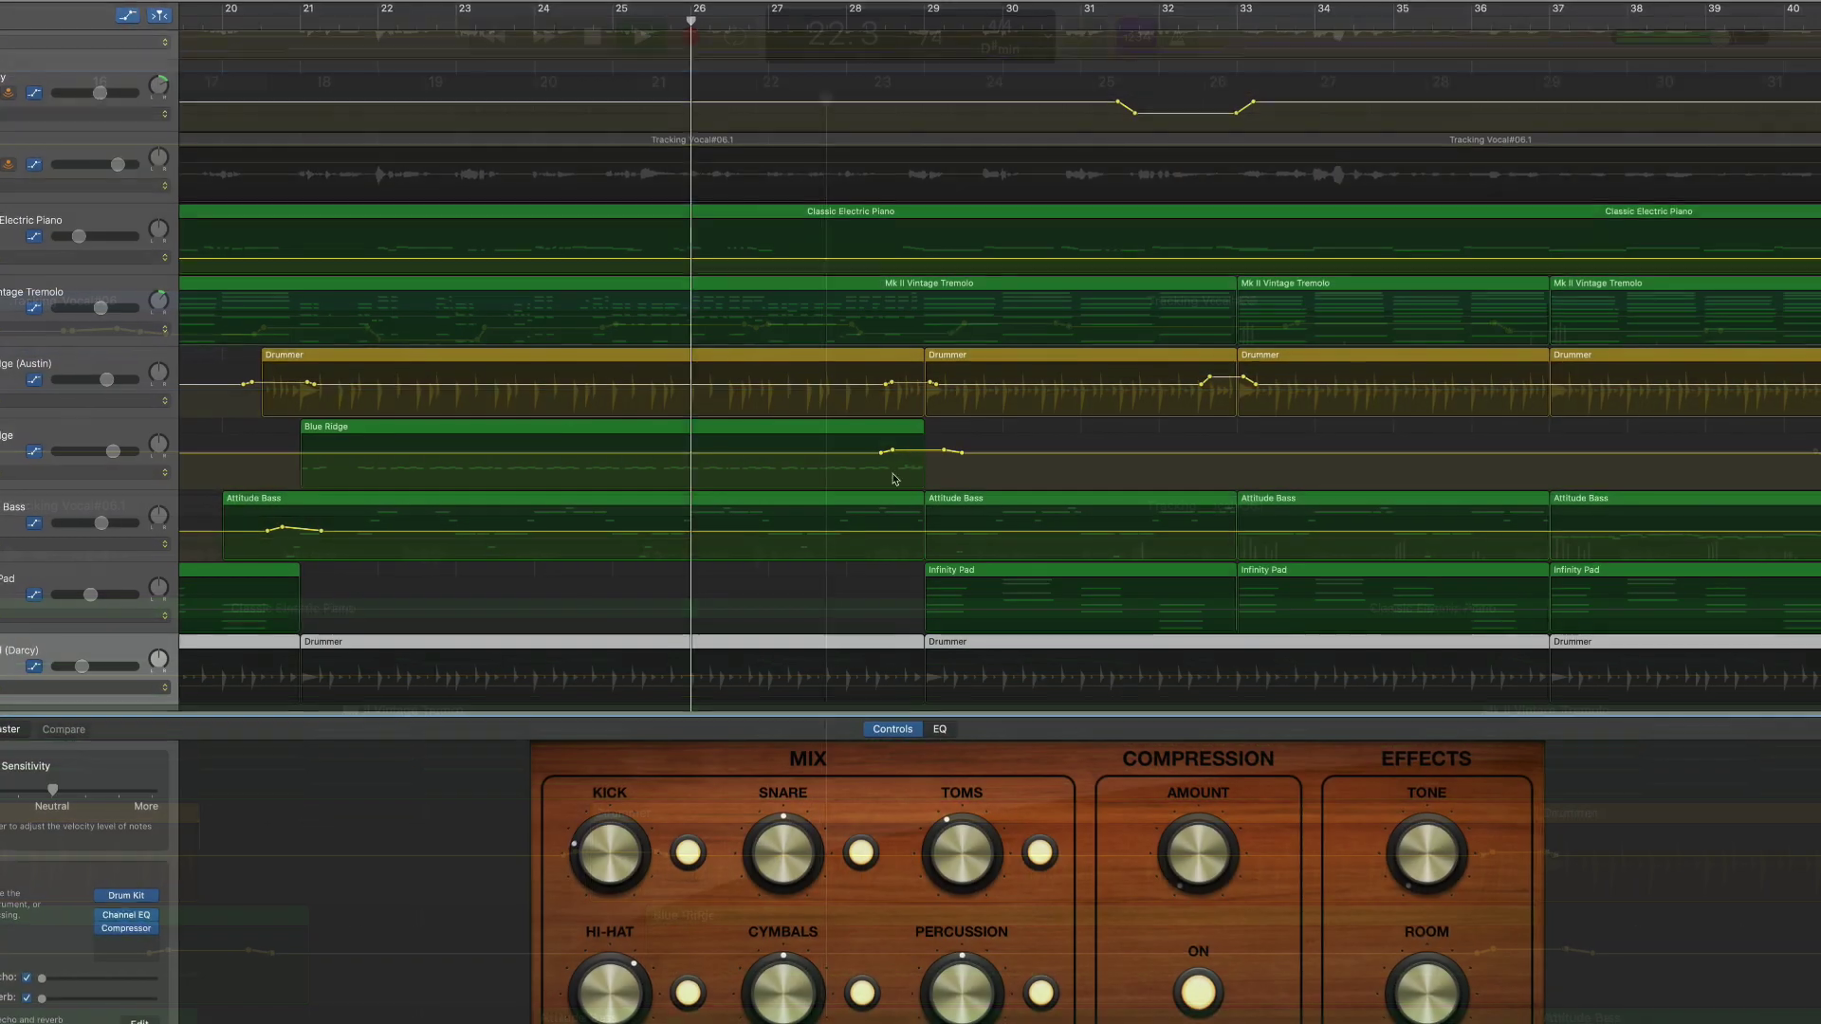
- Raise the Blue Ridge volume boost segment to +2.1 dB and inspect a drum point's value
{"action": "left_click", "coordinate": [921, 459]}
{"action": "left_click_drag", "start_coordinate": [922, 459], "coordinate": [922, 456]}
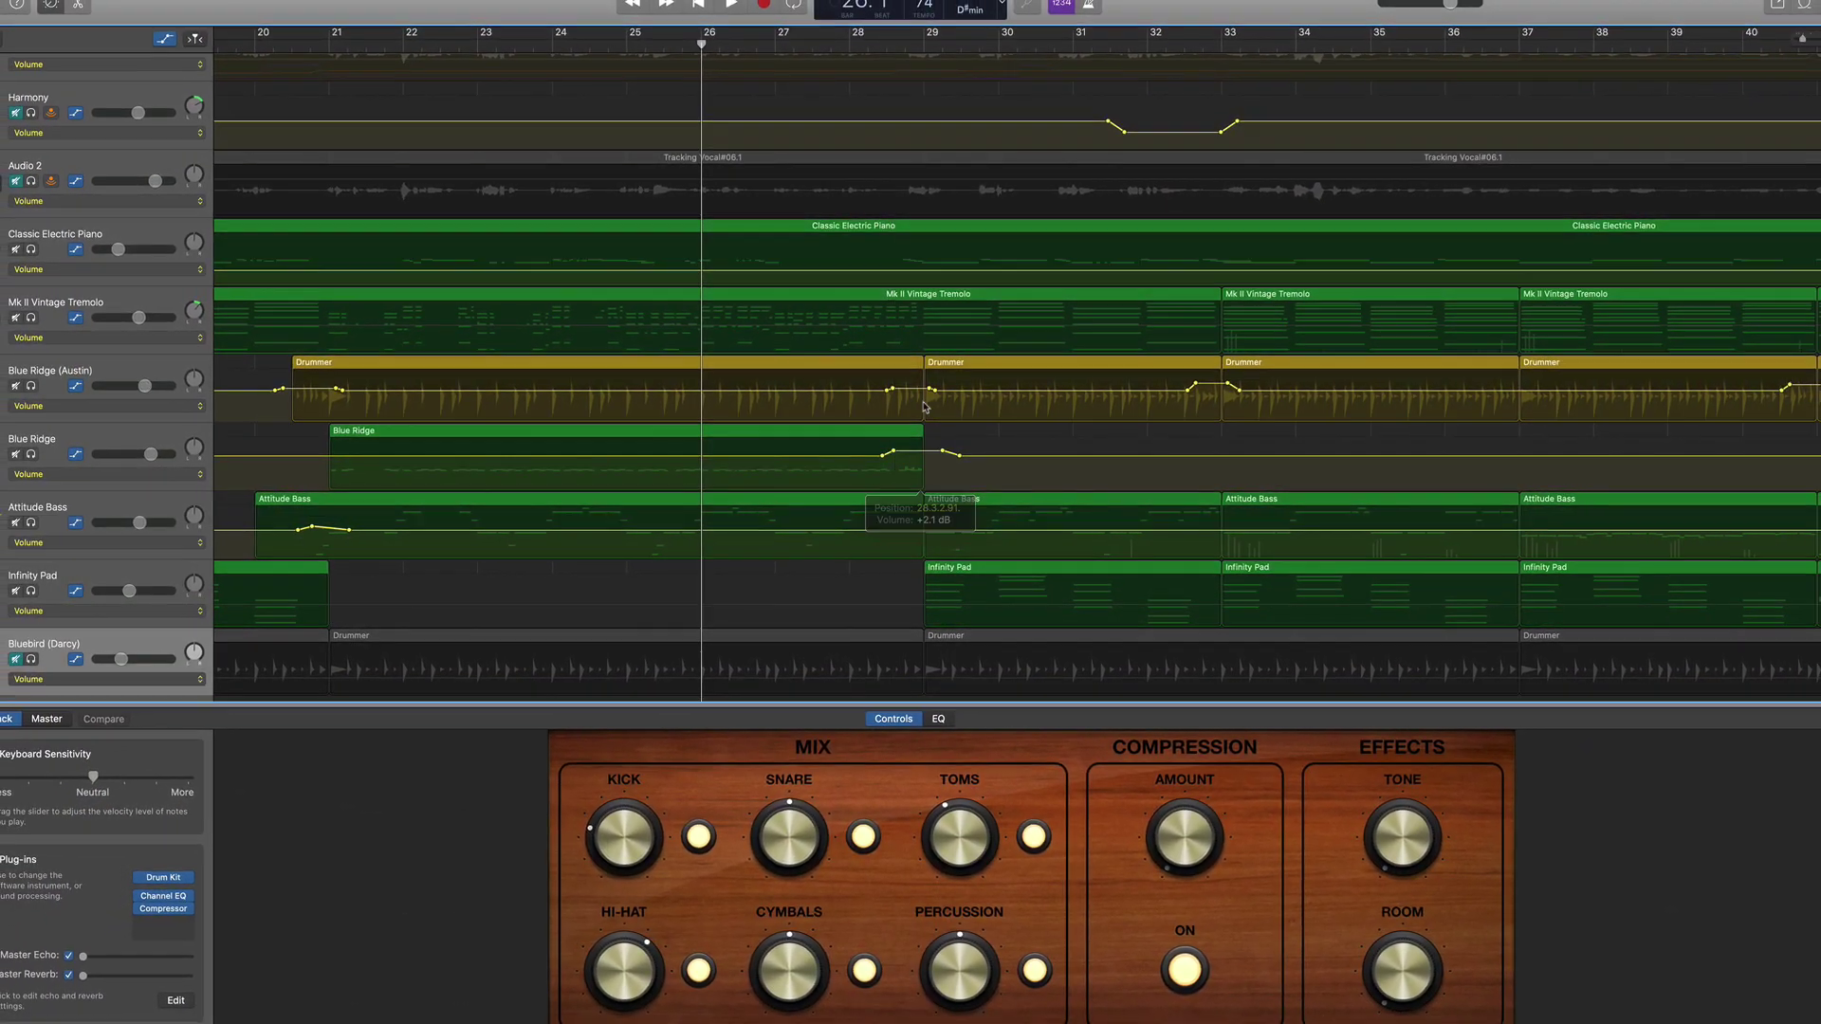
{"action": "left_click", "coordinate": [925, 406]}
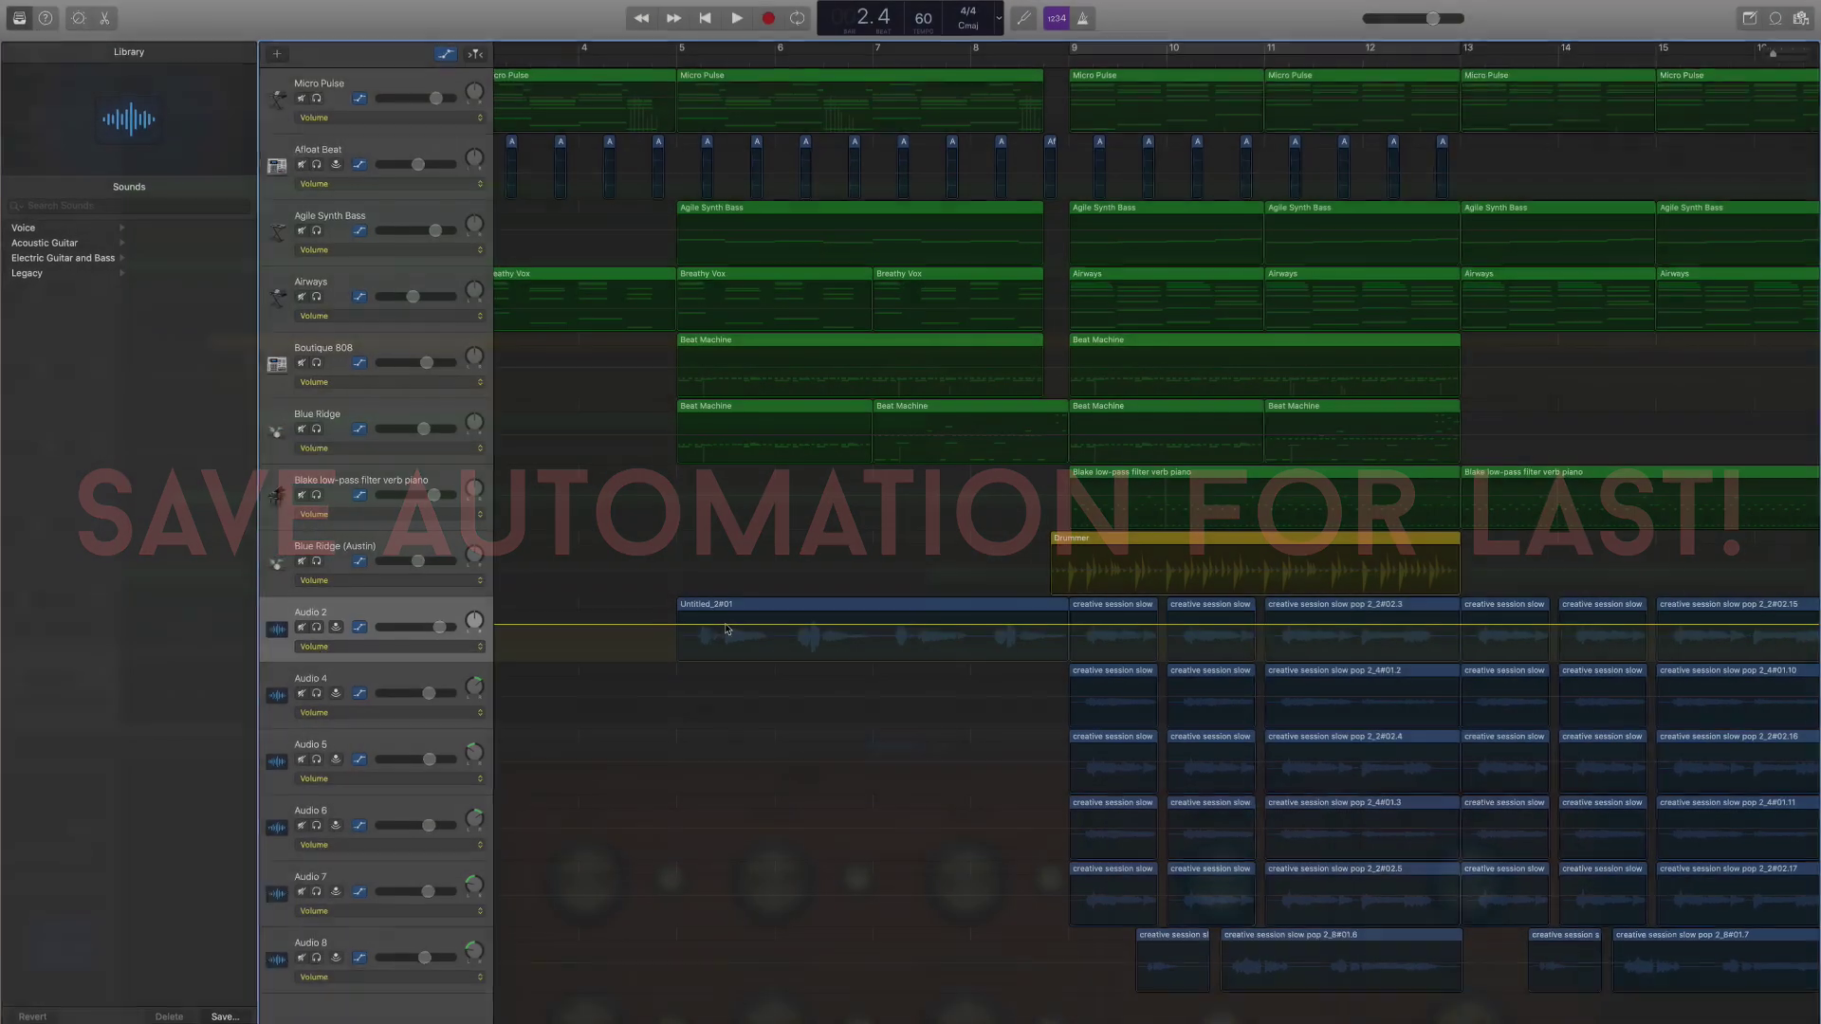
- Add a +4.3 dB point bump at Audio 2's start, set the fader to -0.7 dB, and play
{"action": "left_click", "coordinate": [729, 626]}
{"action": "left_click", "coordinate": [713, 626]}
{"action": "left_click", "coordinate": [706, 626]}
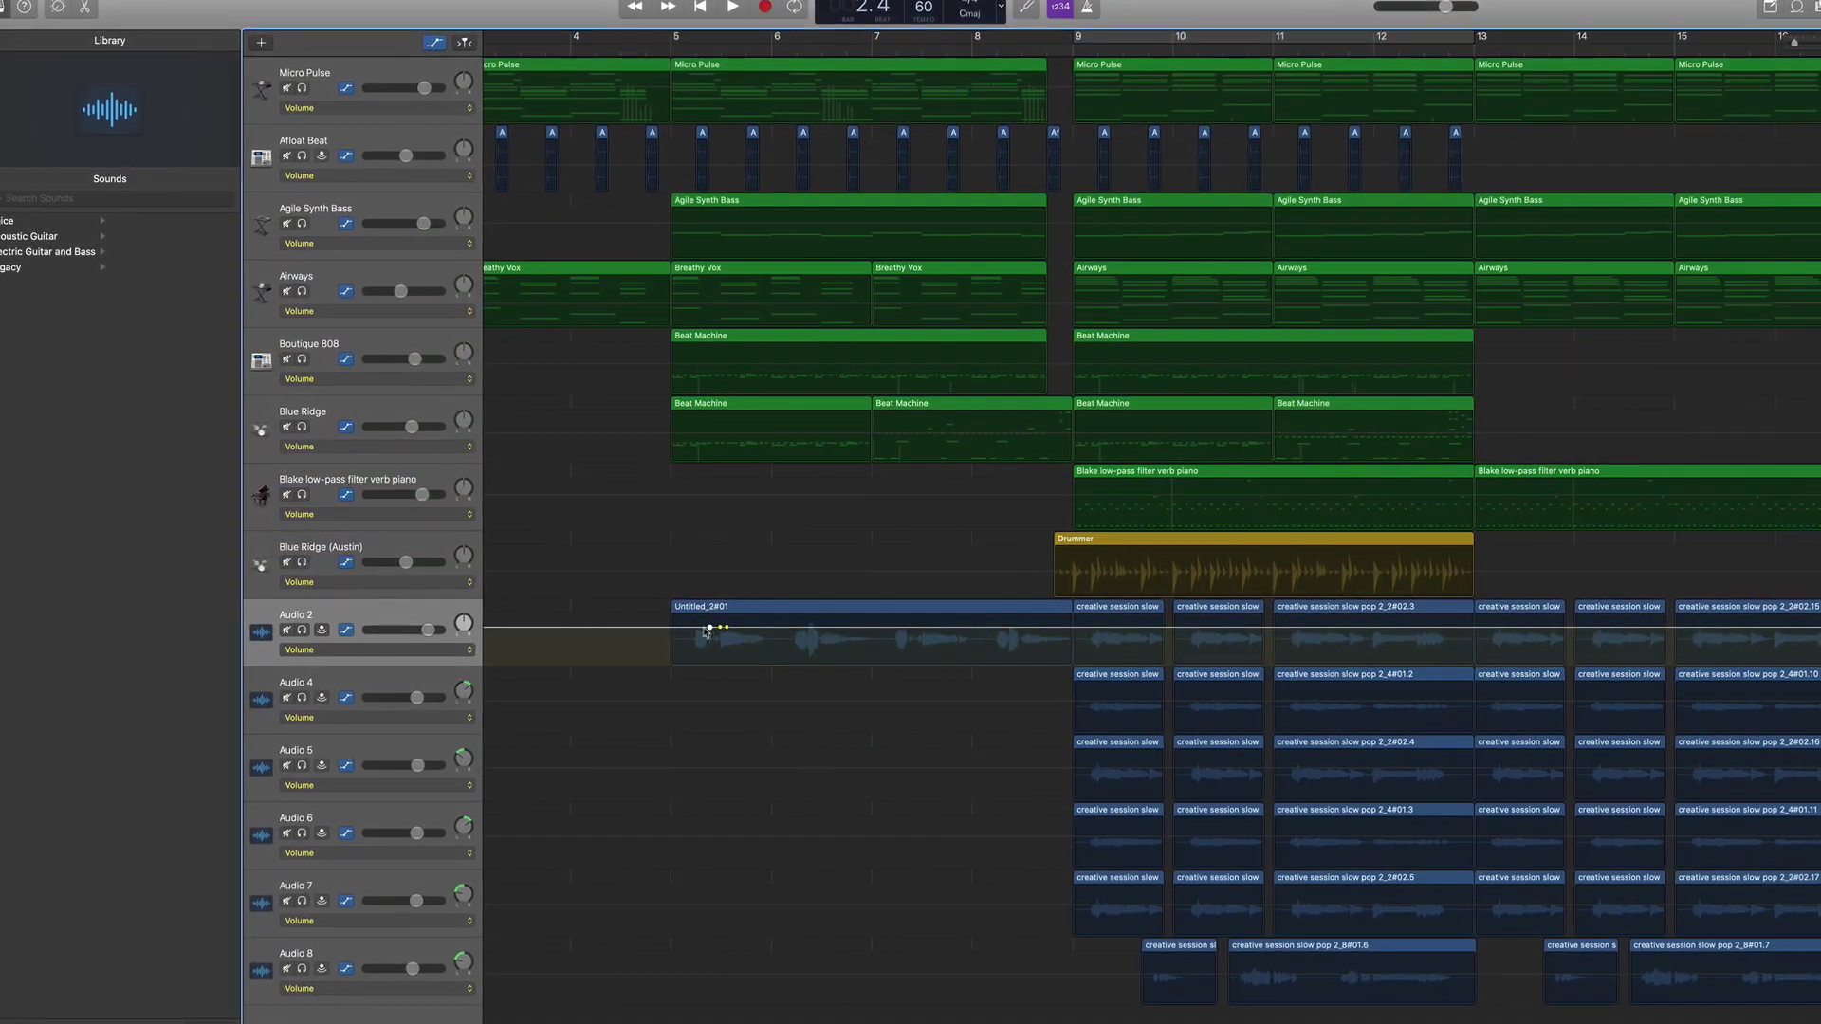
{"action": "left_click_drag", "start_coordinate": [715, 630], "coordinate": [716, 623]}
{"action": "left_click_drag", "start_coordinate": [389, 493], "coordinate": [332, 480]}
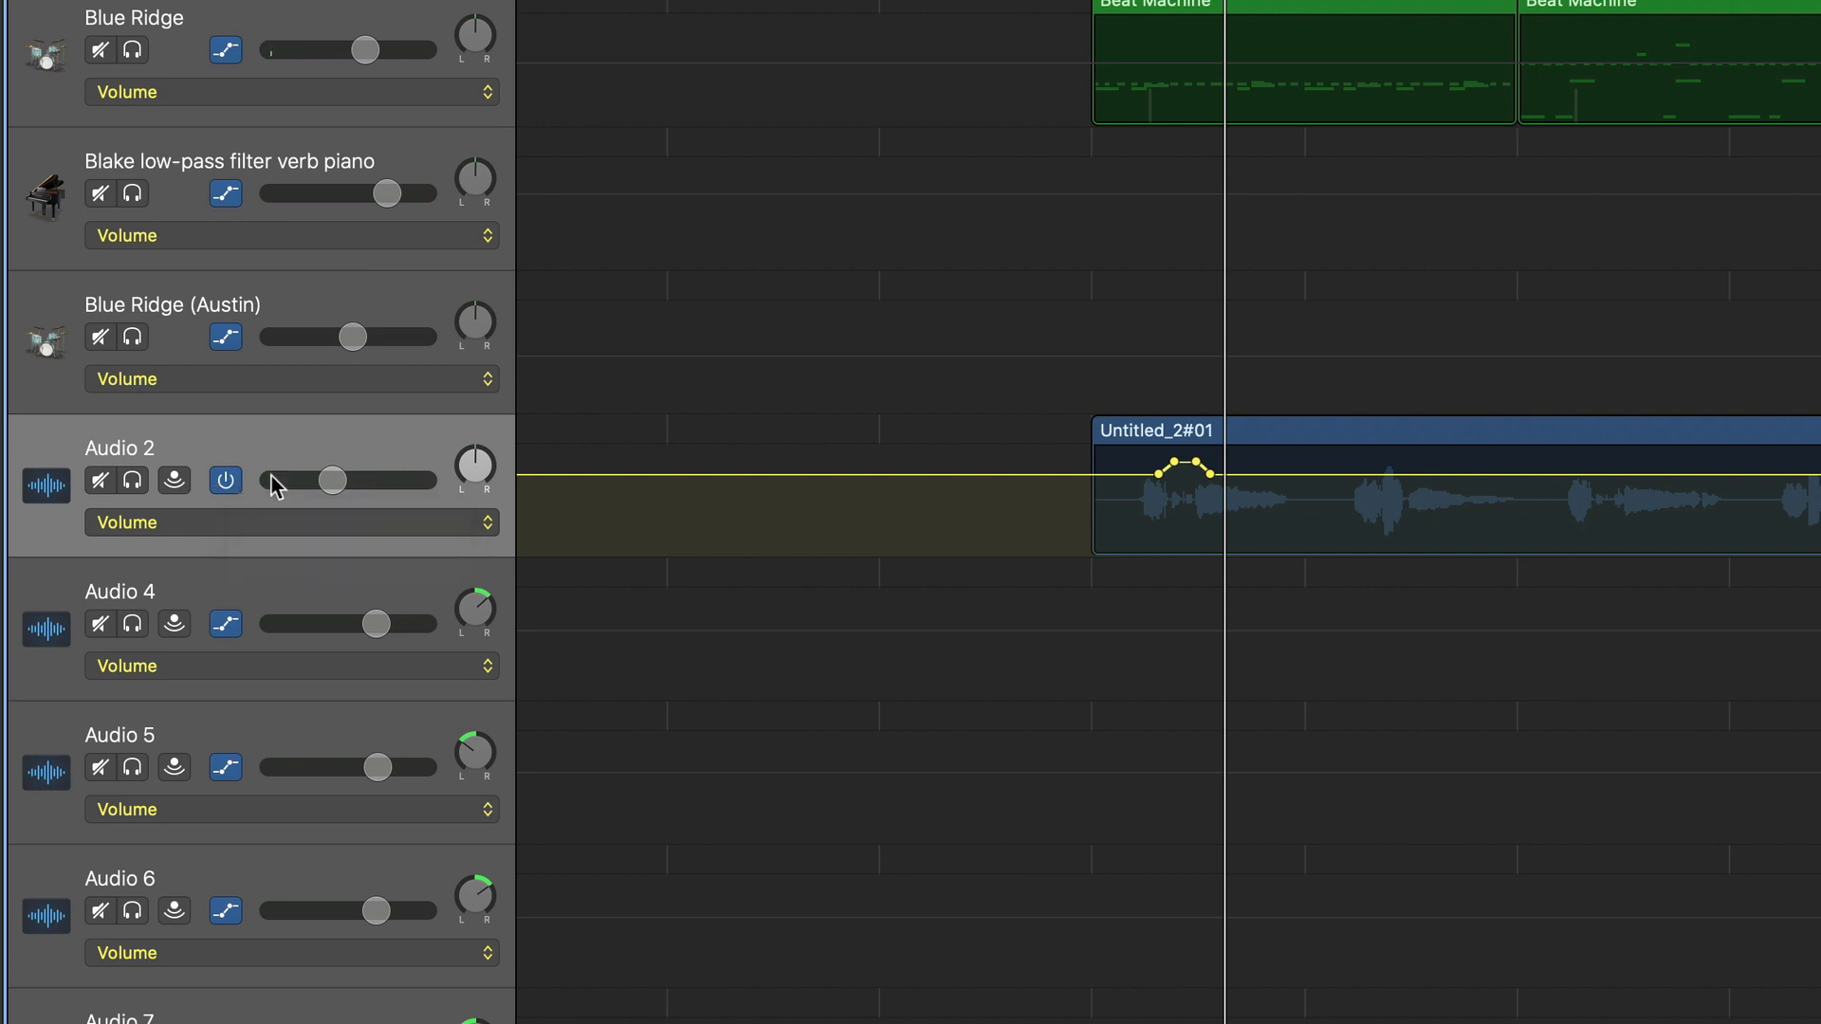
{"action": "key", "text": "space"}
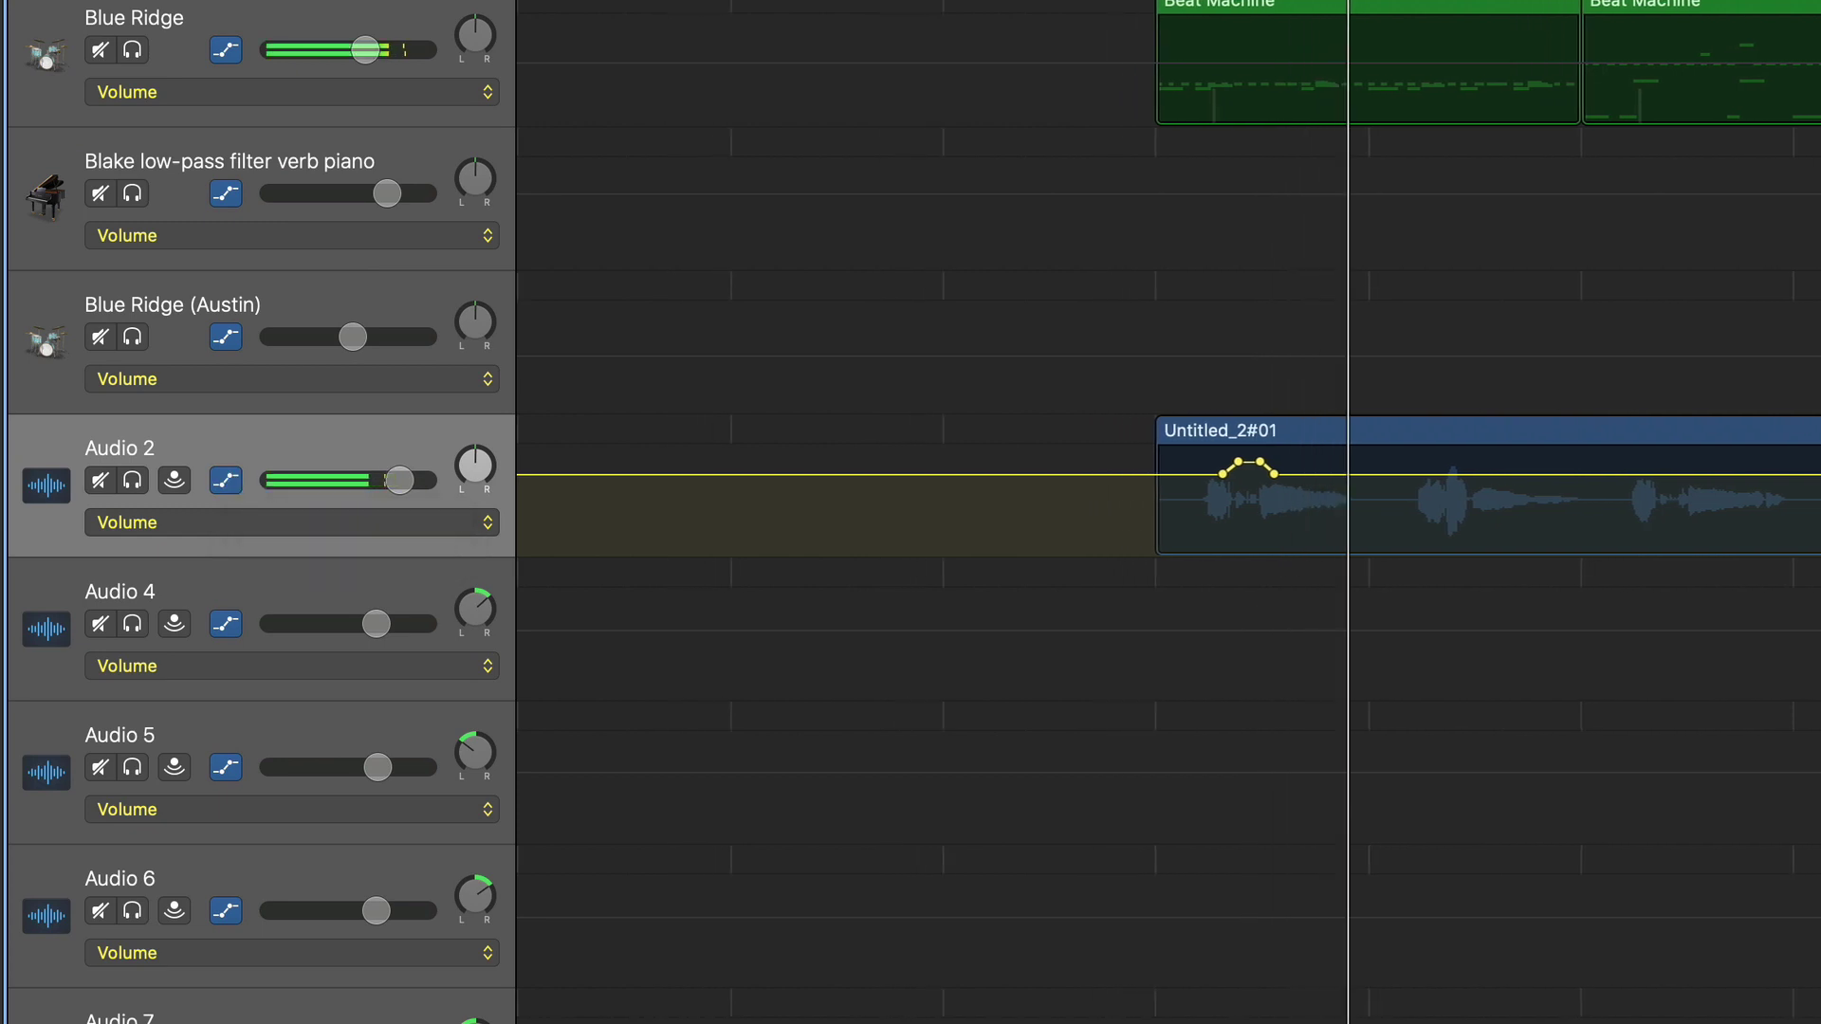